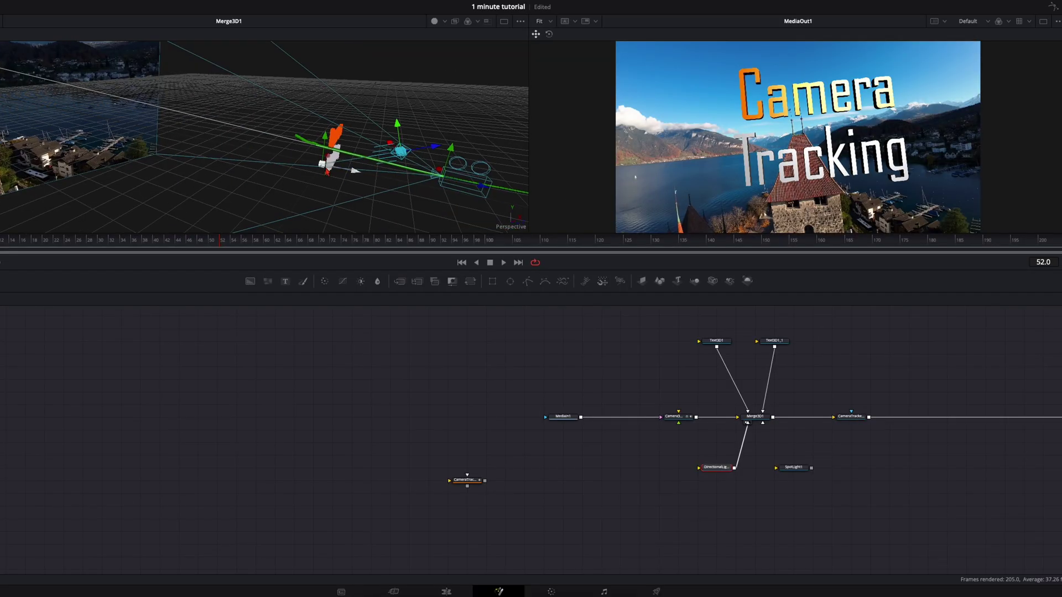
# Connect the SpotLight1 node's output to the Merge3D1 node.
pyautogui.moveTo(811, 468); pyautogui.dragTo(763, 423)
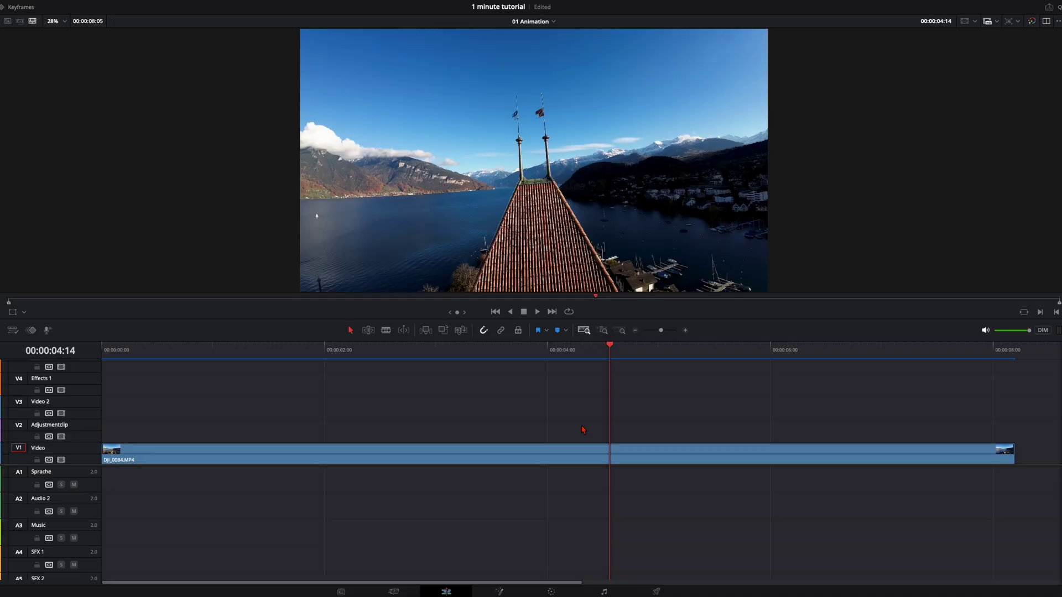
# Convert the DJI_0084.MP4 clip into a new Fusion clip and open it on the Fusion page at its first frame.
pyautogui.rightClick(535, 448)
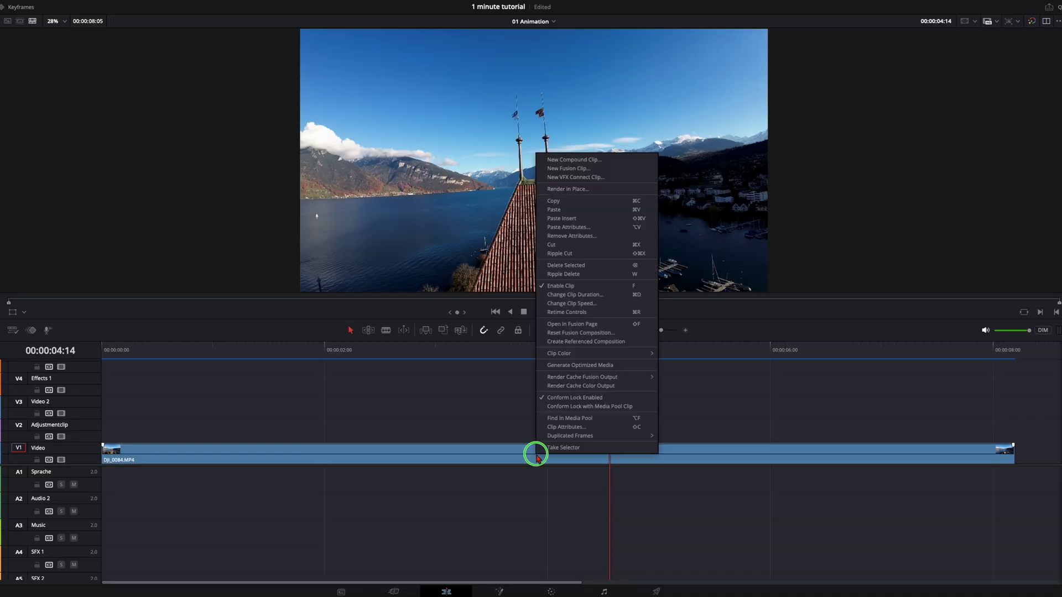
pyautogui.click(570, 169)
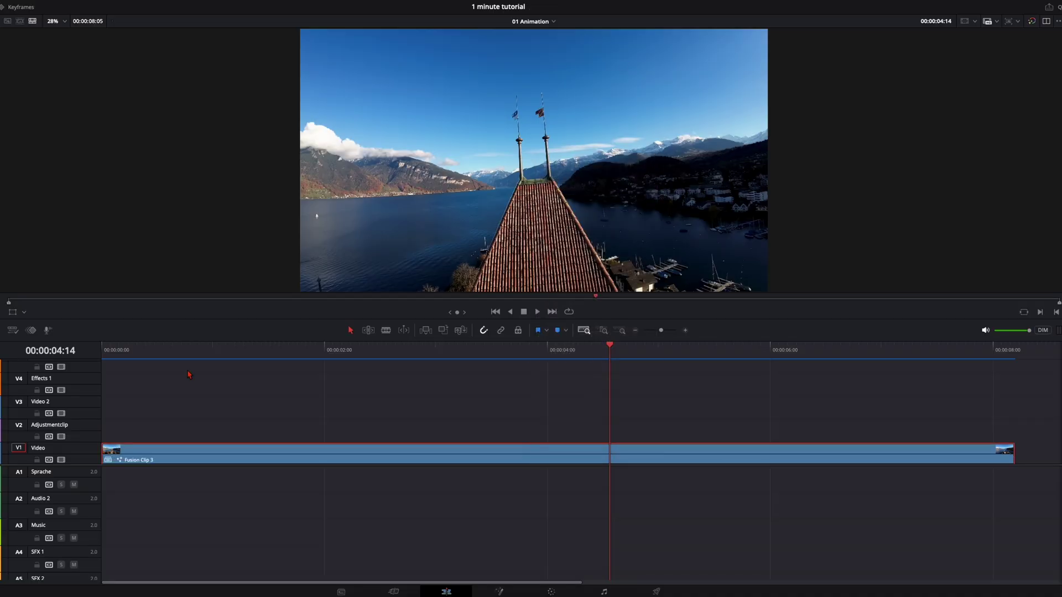
pyautogui.moveTo(126, 353); pyautogui.dragTo(79, 340)
pyautogui.click(329, 463)
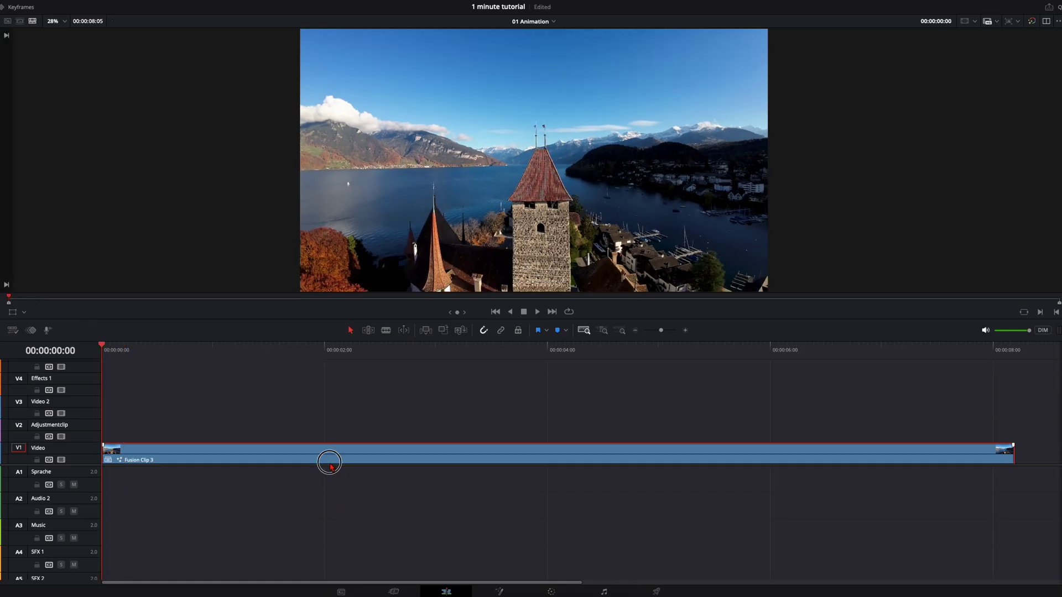
pyautogui.hotkey('shift', '5')
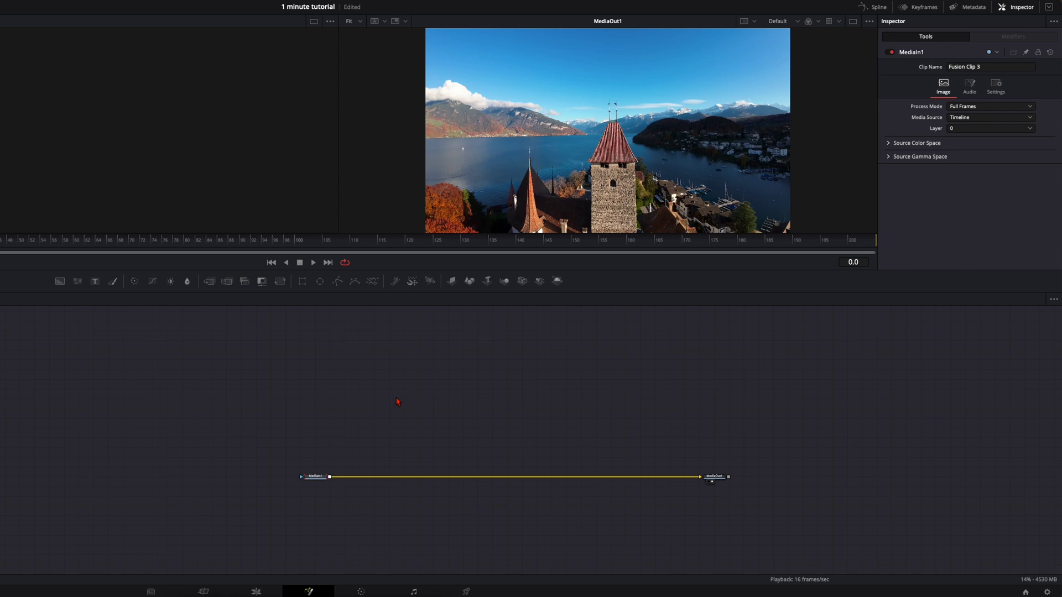
# Add a Camera Tracker node between MediaIn1 and MediaOut1.
pyautogui.hotkey('shift', 'space')
pyautogui.write('sof')
pyautogui.write('camer')
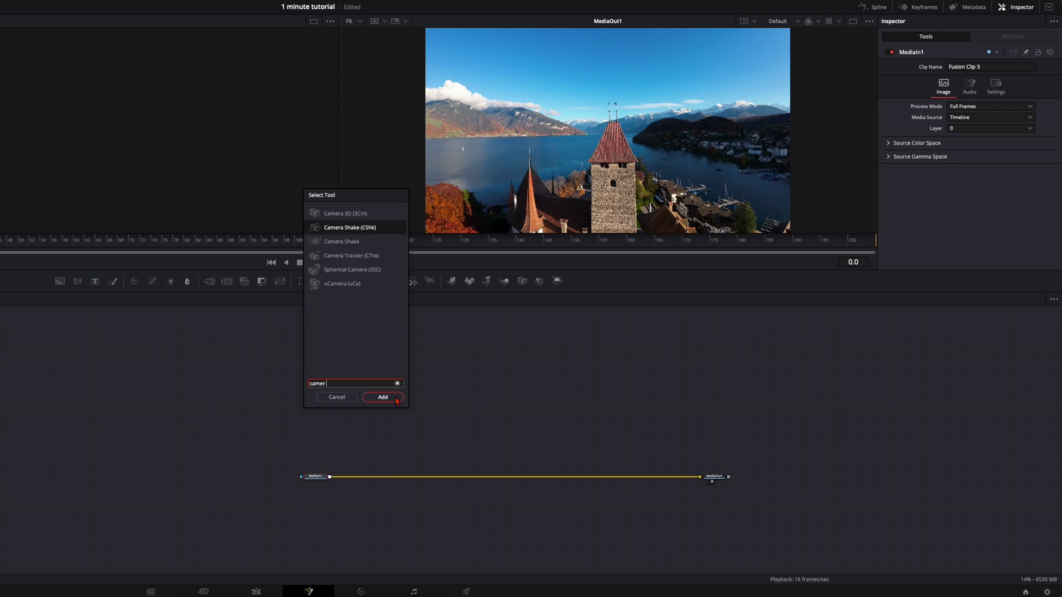
pyautogui.press('Down')
pyautogui.press('Down')
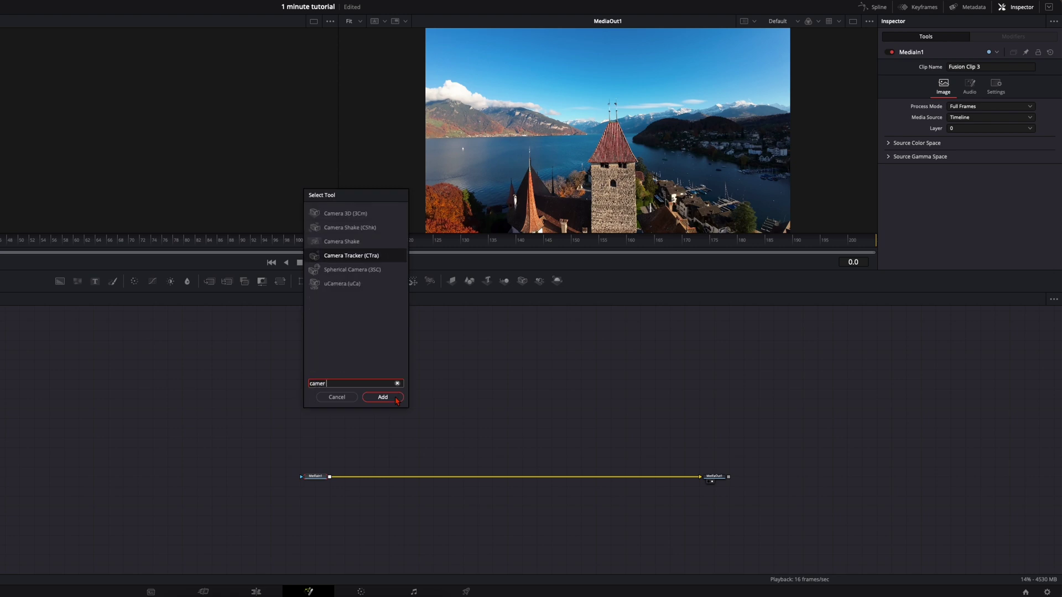
pyautogui.click(395, 398)
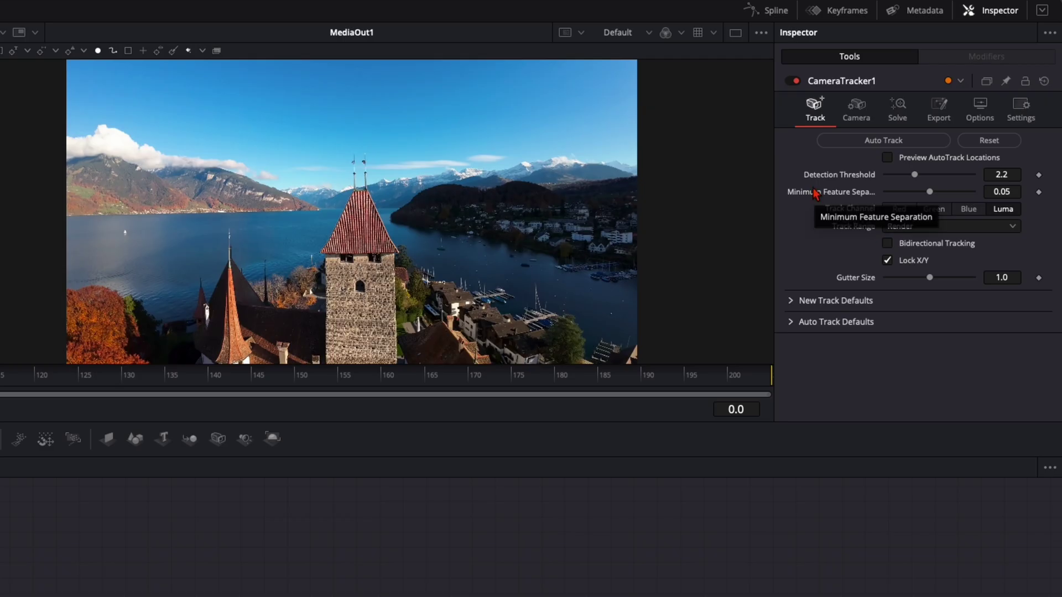
# Set the tracker's Detection Threshold to 2.4 and Minimum Feature Separation to 0.04, with auto-track preview and bidirectional tracking enabled.
pyautogui.click(1001, 175)
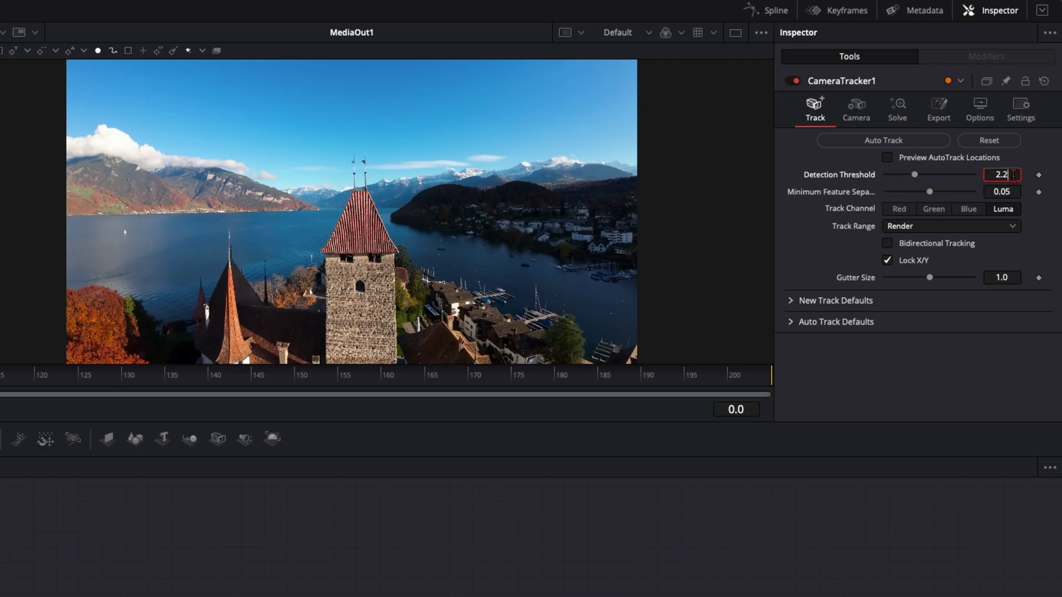
pyautogui.write('2.4')
pyautogui.press('Tab')
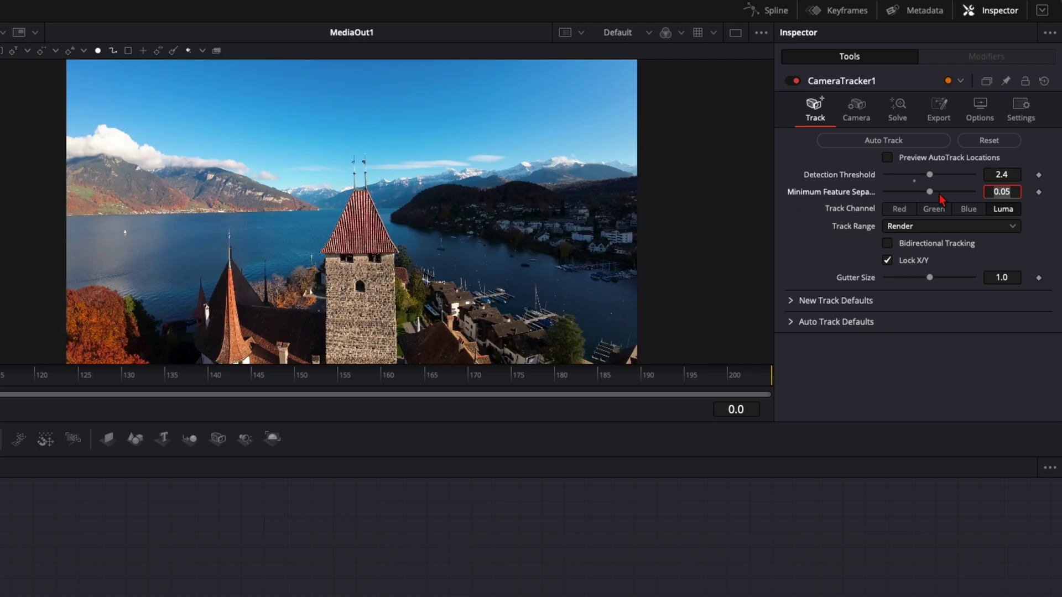
pyautogui.write('0.04')
pyautogui.press('Return')
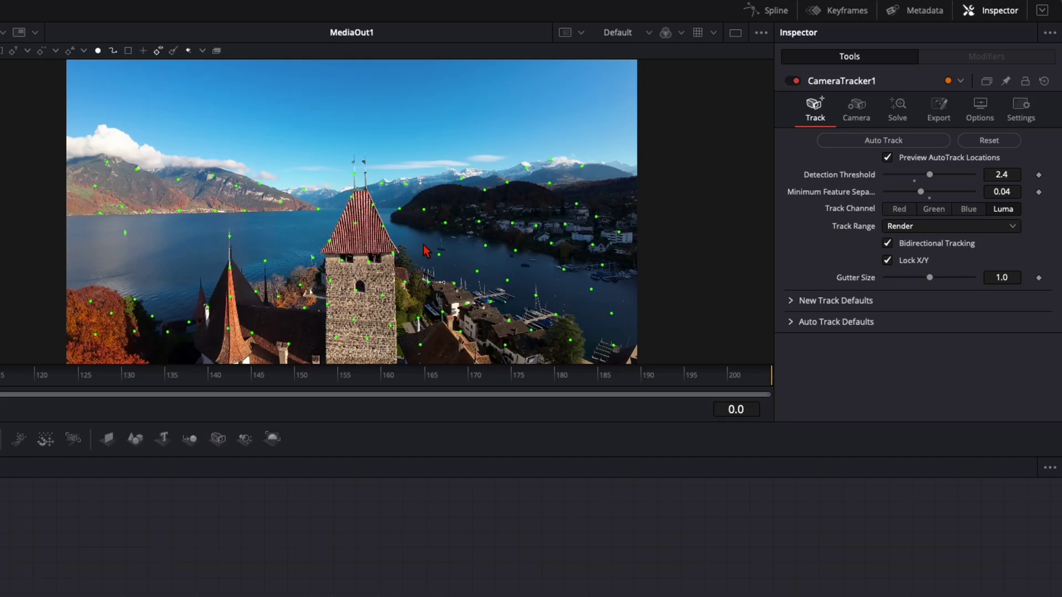
# Auto-track the footage and solve the camera motion.
pyautogui.click(867, 142)
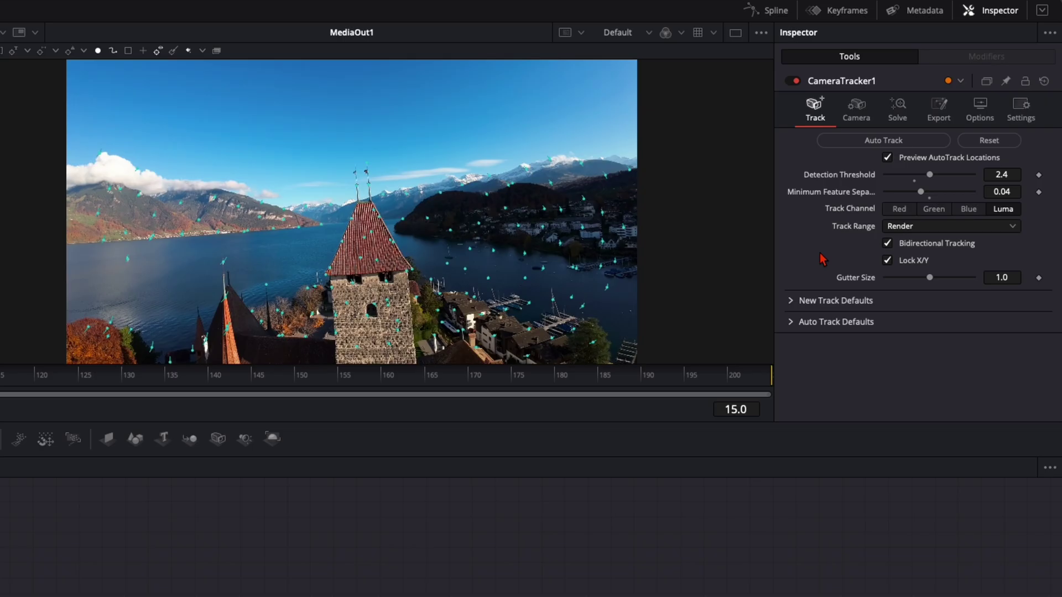
pyautogui.click(900, 116)
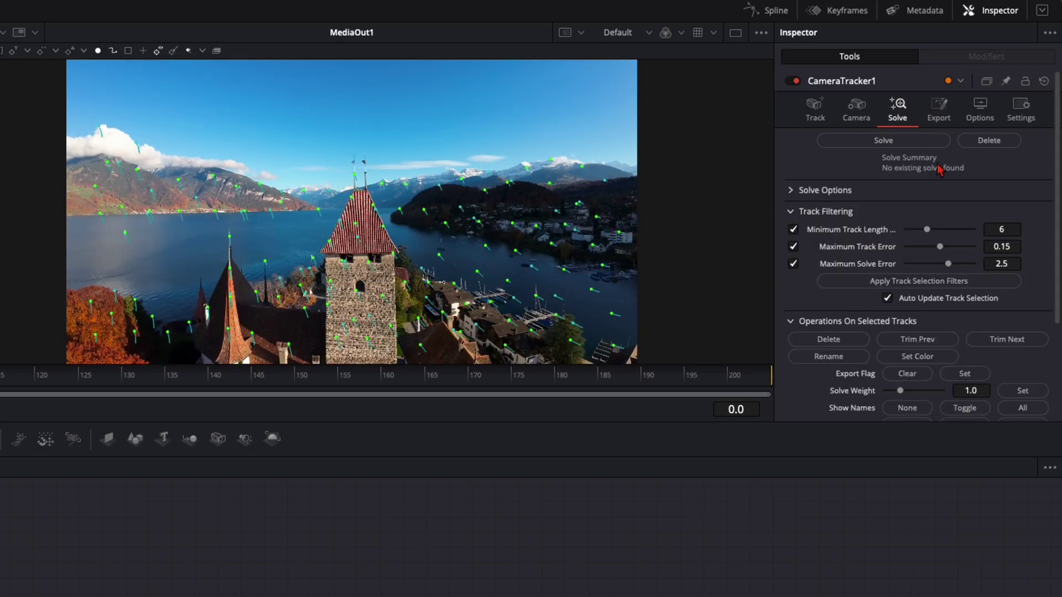
pyautogui.click(898, 145)
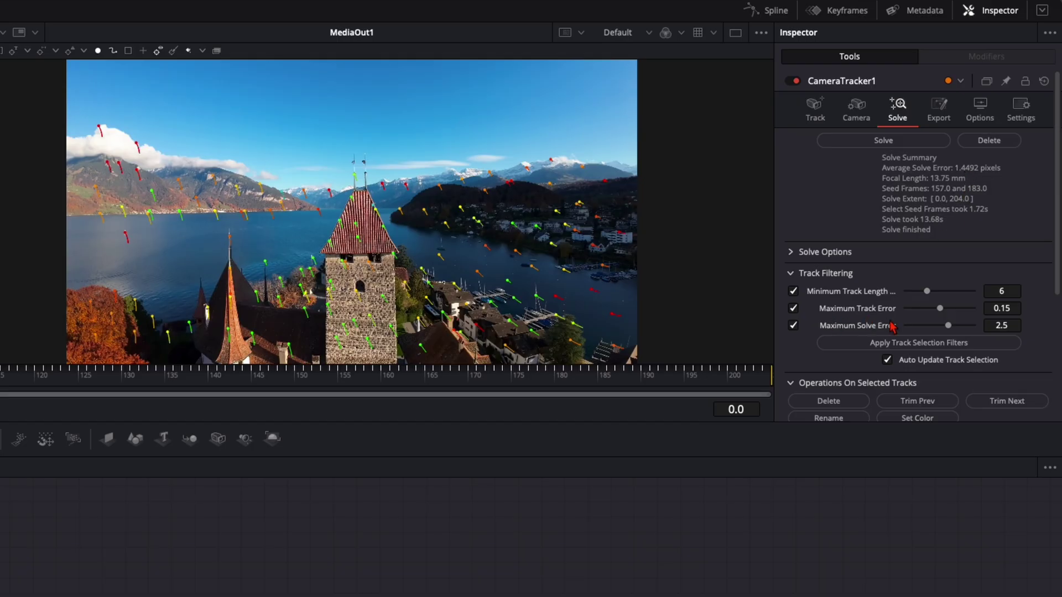
# Lower the Maximum Track Error to about 0.1156, delete the tracks this filter selects, and solve the camera again.
pyautogui.moveTo(996, 307); pyautogui.dragTo(816, 308)
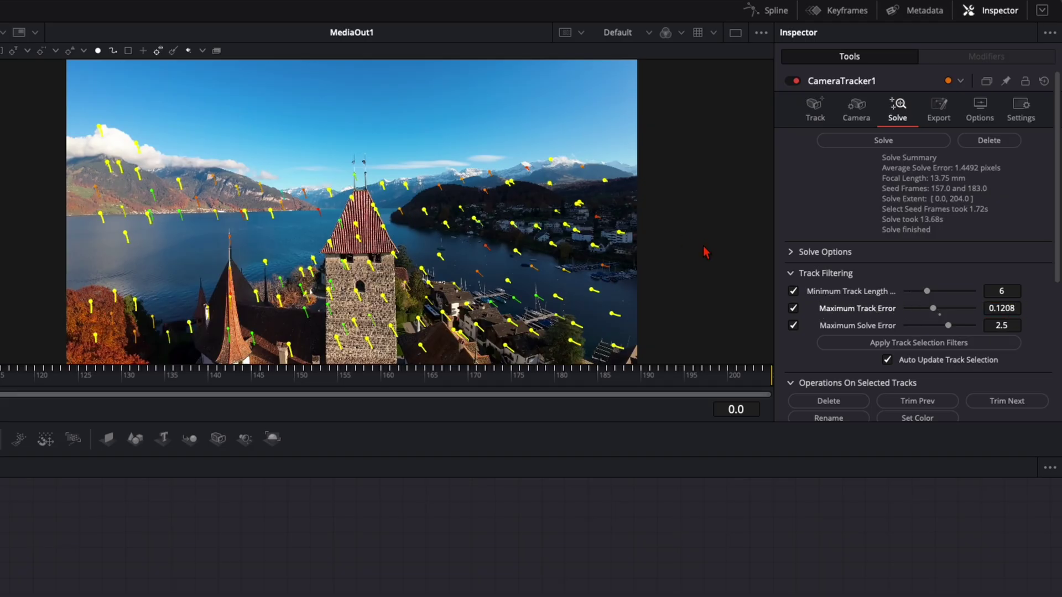
pyautogui.moveTo(1005, 308)
pyautogui.mouseDown()
pyautogui.moveTo(982, 303)
pyautogui.moveTo(1009, 312)
pyautogui.mouseUp()
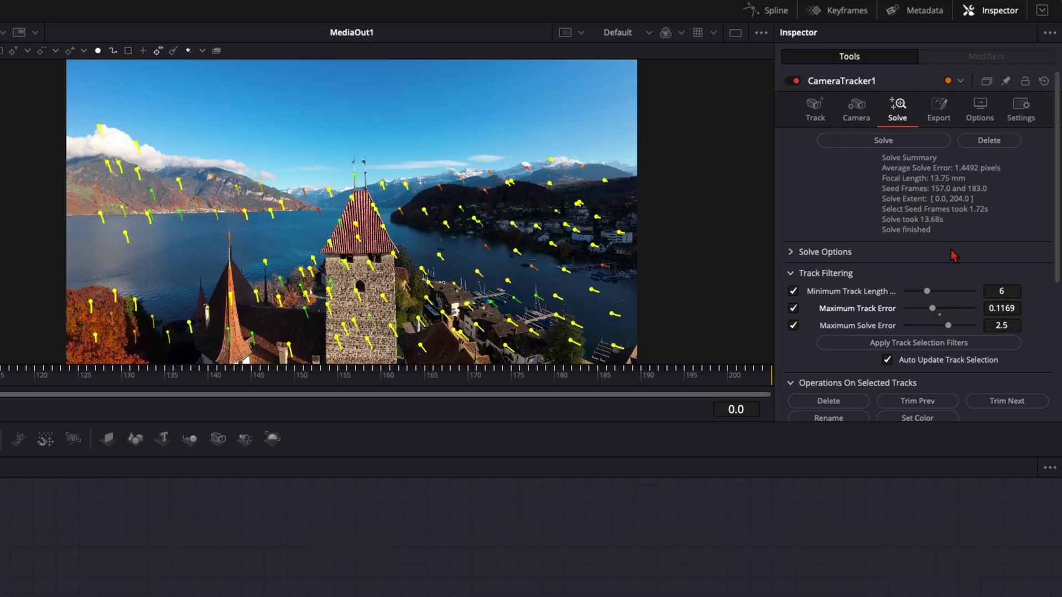
pyautogui.click(835, 409)
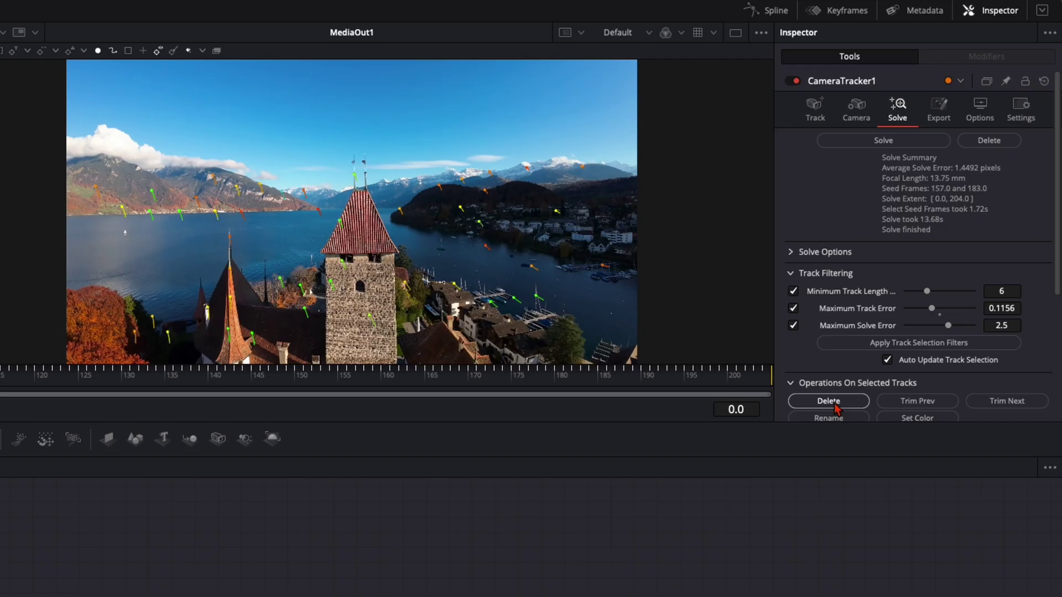
pyautogui.click(883, 141)
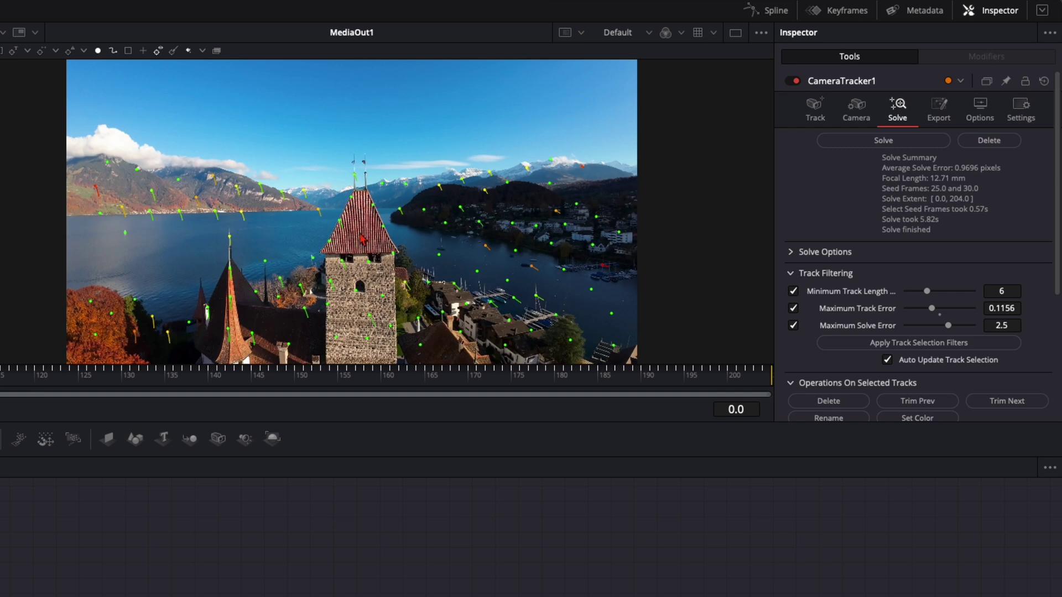
# Switch the export's 3D Scene Transform to Unaligned and go to frame 52.
pyautogui.click(944, 120)
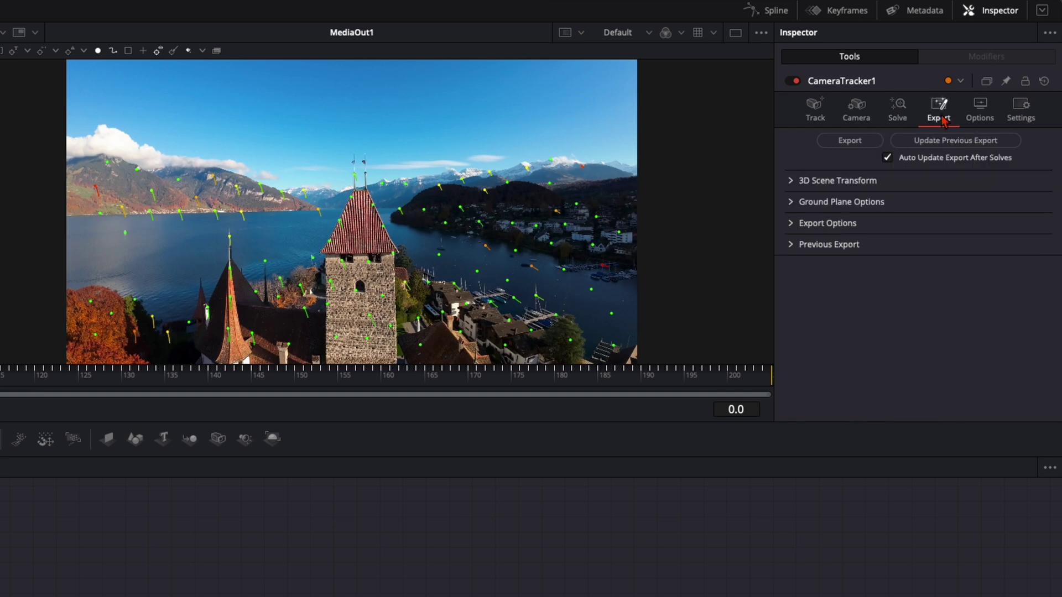
pyautogui.click(794, 183)
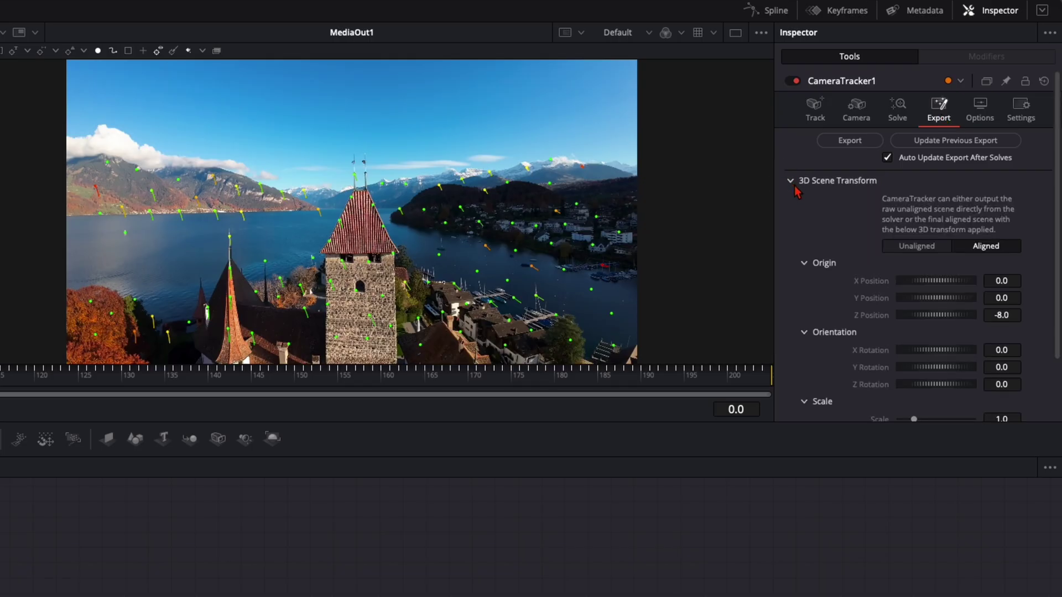
pyautogui.click(917, 247)
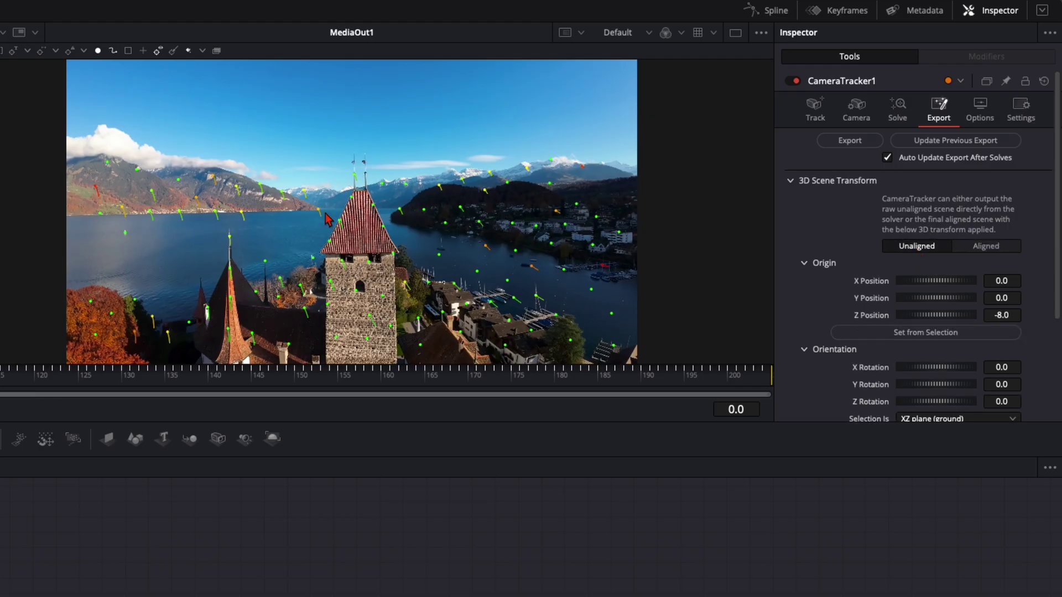
pyautogui.moveTo(0, 376); pyautogui.dragTo(3, 376)
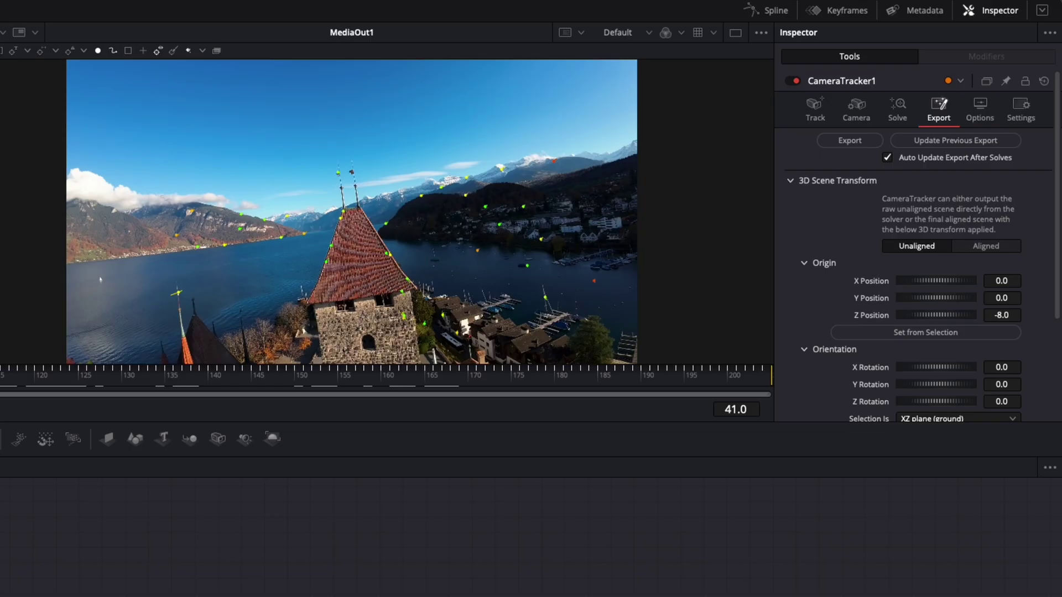
pyautogui.moveTo(0, 377); pyautogui.dragTo(2, 376)
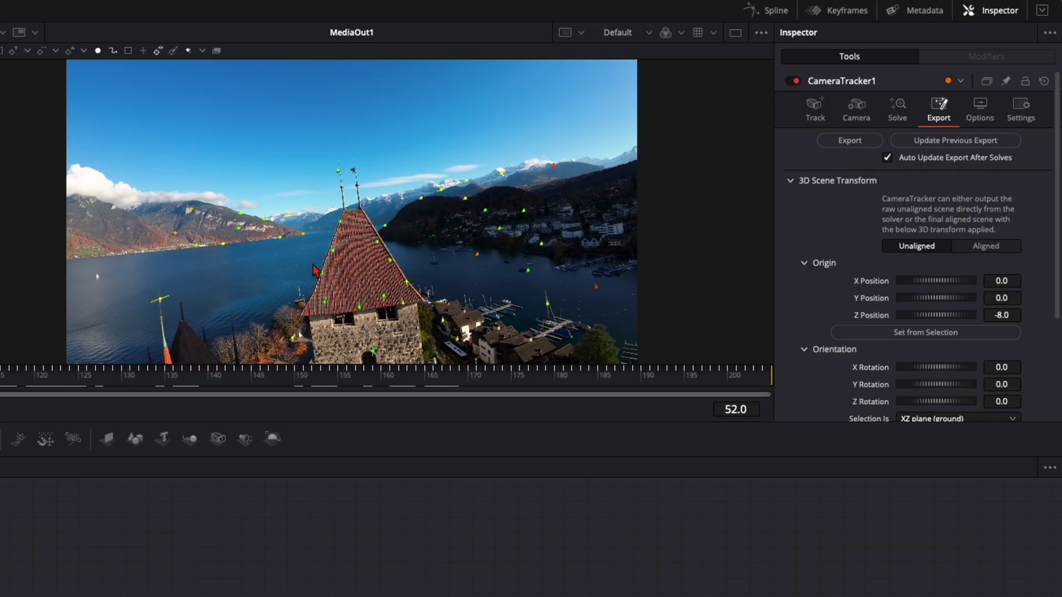
# Set the scene origin from the tracking points on the tower roof, then return the 3D Scene Transform to Aligned.
pyautogui.moveTo(313, 318); pyautogui.dragTo(407, 238)
pyautogui.moveTo(343, 228)
pyautogui.click(923, 335)
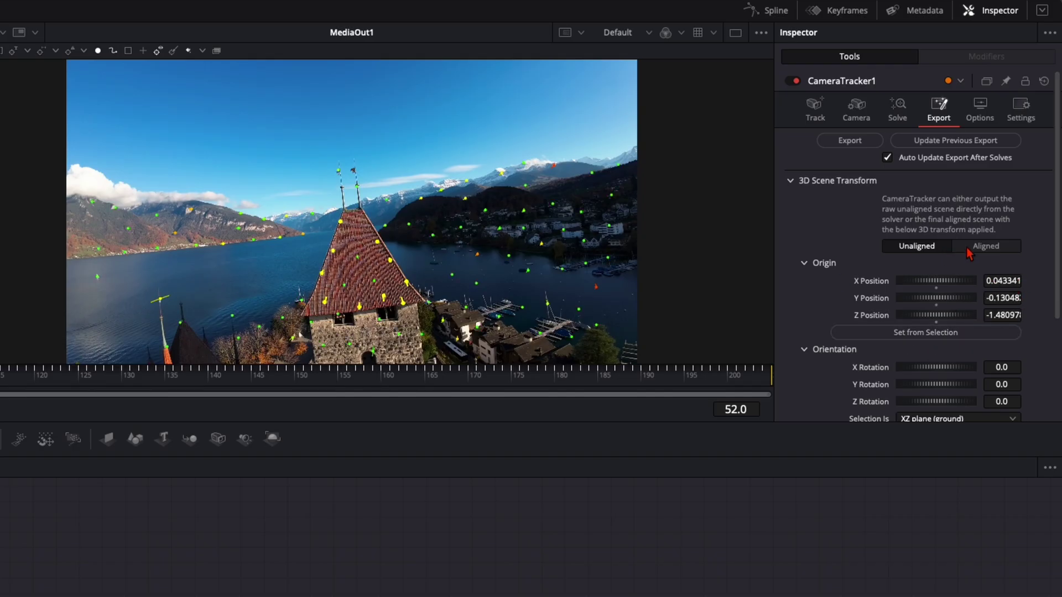
pyautogui.click(985, 247)
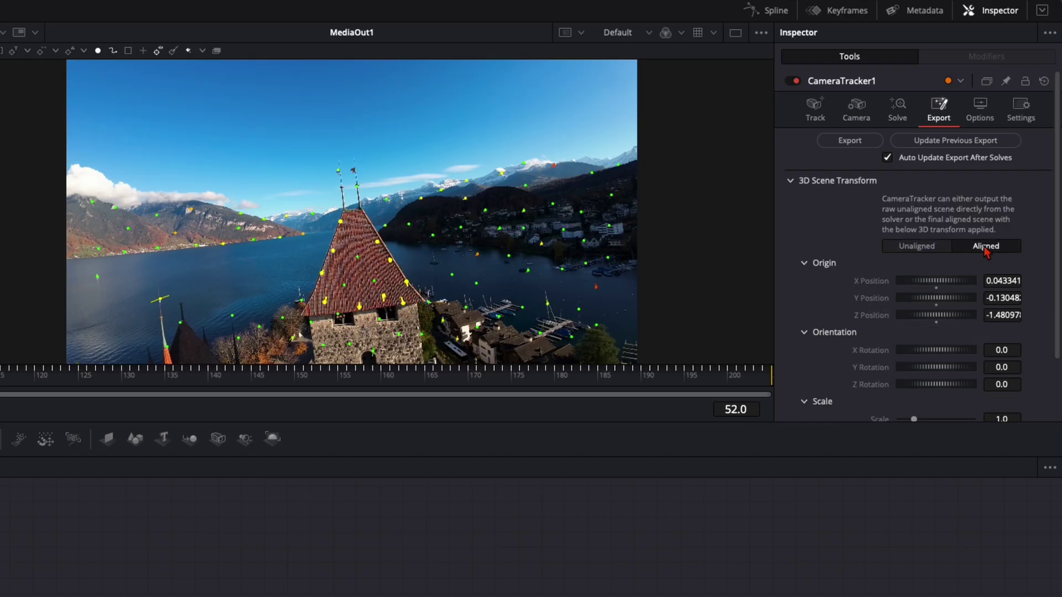
# Export the solved camera scene and place its generated nodes above the MediaIn1 to MediaOut1 connection.
pyautogui.click(843, 142)
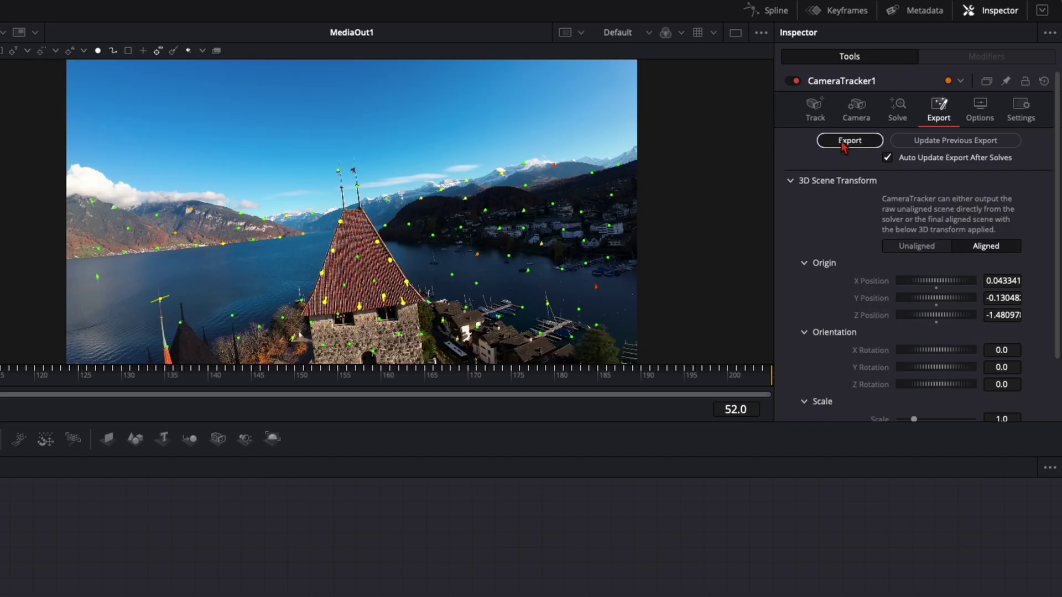
pyautogui.moveTo(579, 401); pyautogui.dragTo(392, 365)
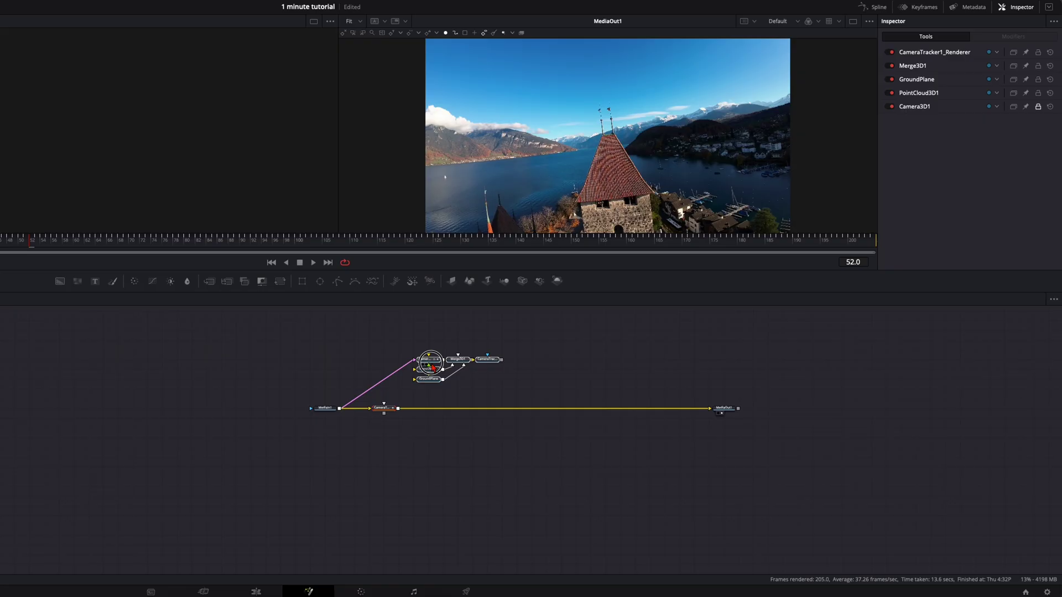
pyautogui.click(389, 360)
pyautogui.click(450, 394)
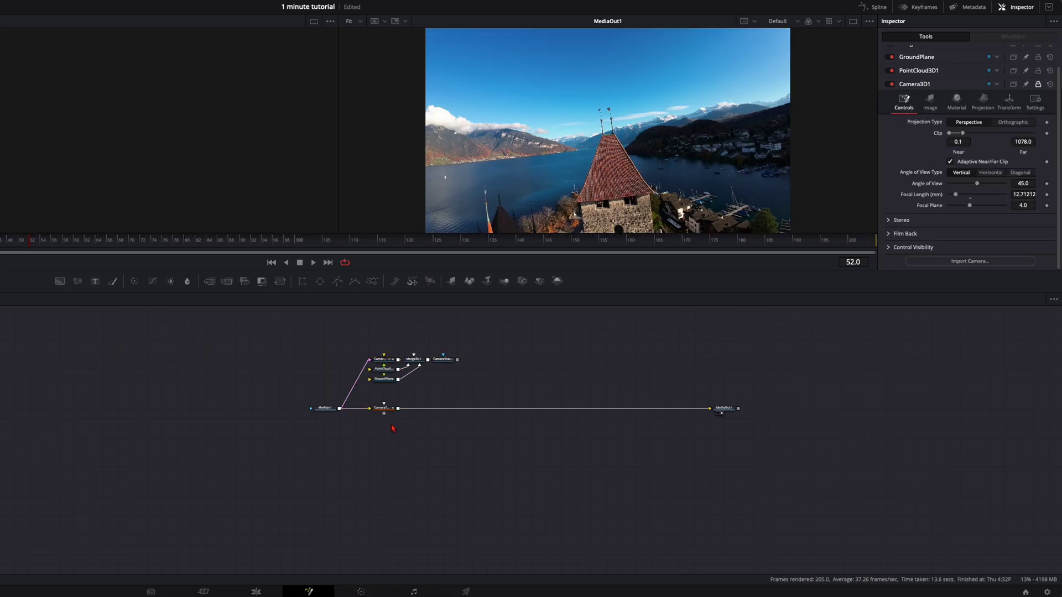
# Detach the CameraTracker1 node from the flow and break the connection between MediaIn1 and MediaOut1.
pyautogui.moveTo(386, 413); pyautogui.dragTo(251, 458)
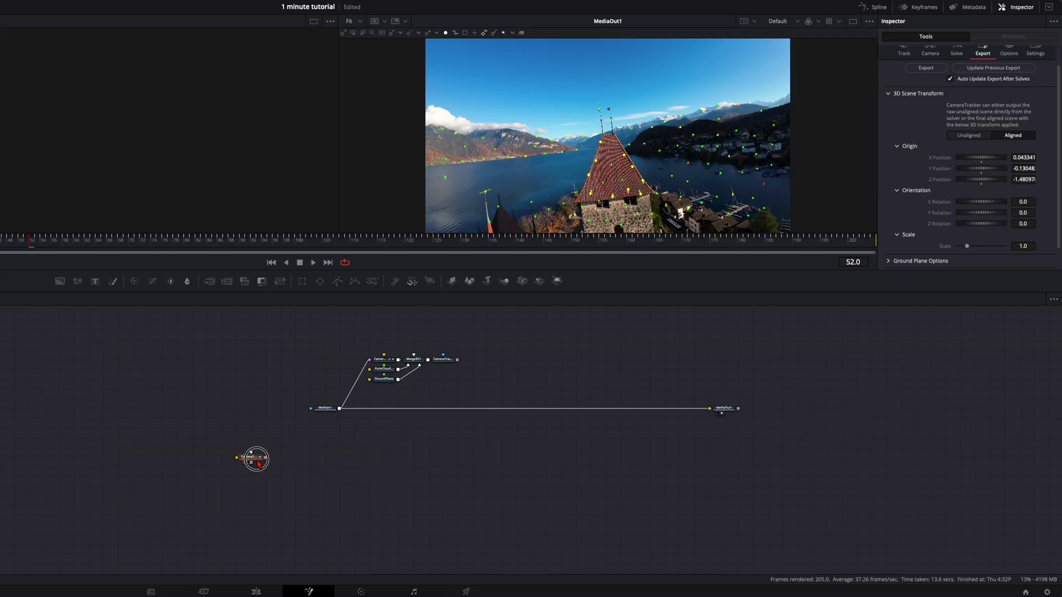
pyautogui.click(230, 464)
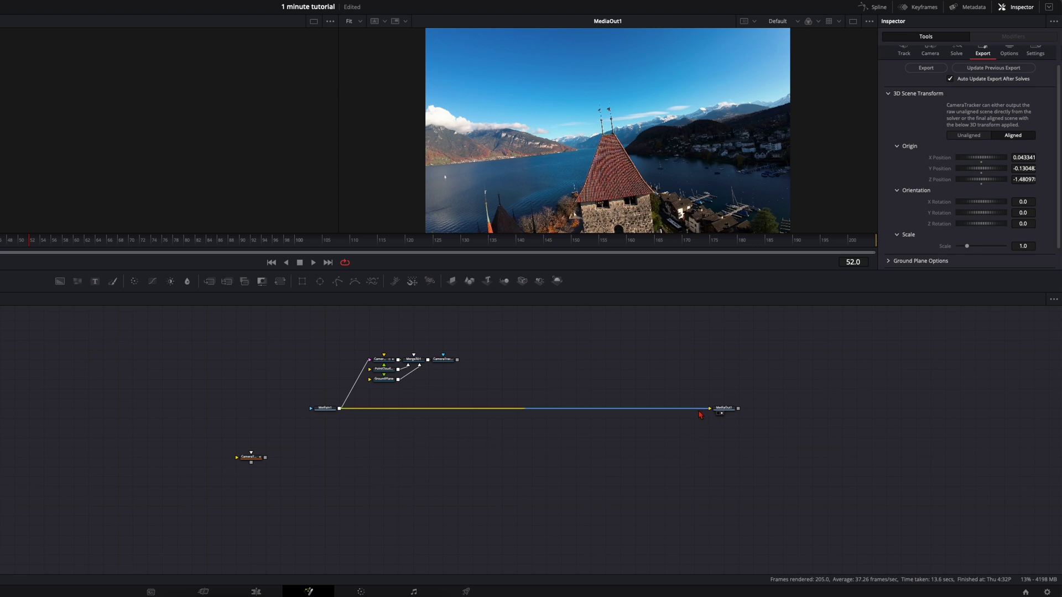
pyautogui.moveTo(700, 412); pyautogui.dragTo(664, 413)
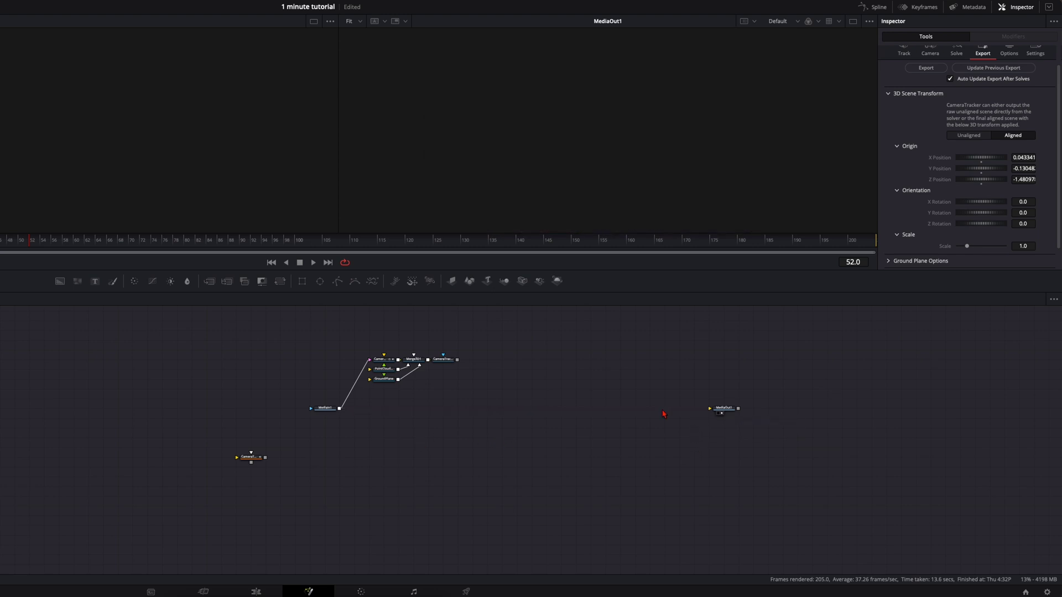
# Delete the PointCloud3D1 and GroundPlane nodes from the exported camera scene.
pyautogui.scroll(3, 397, 391)
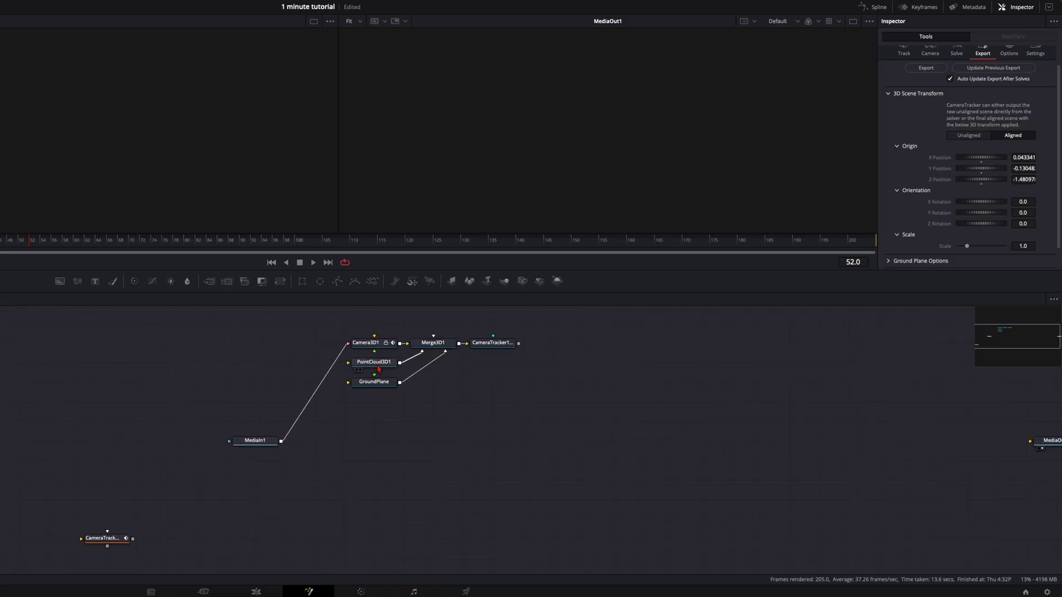
pyautogui.click(386, 368)
pyautogui.press('Delete')
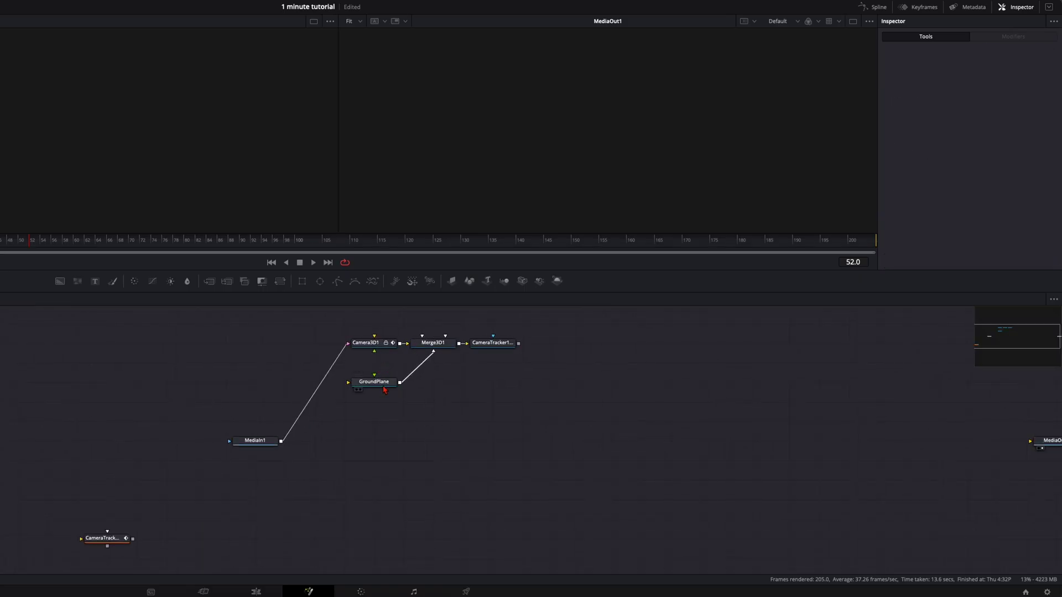
pyautogui.click(386, 389)
pyautogui.press('Delete')
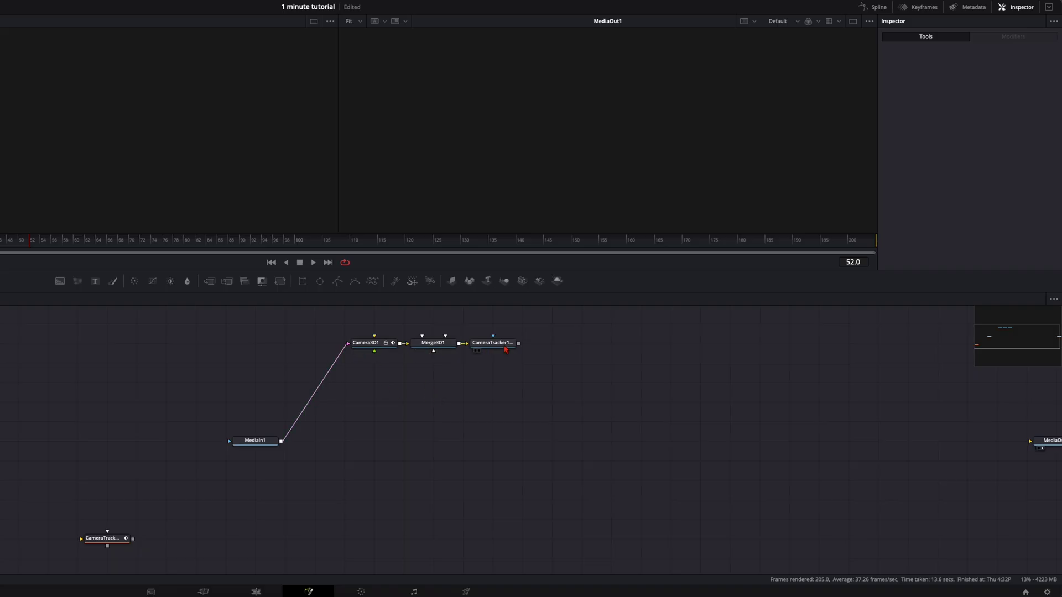
pyautogui.scroll(-2, 590, 378)
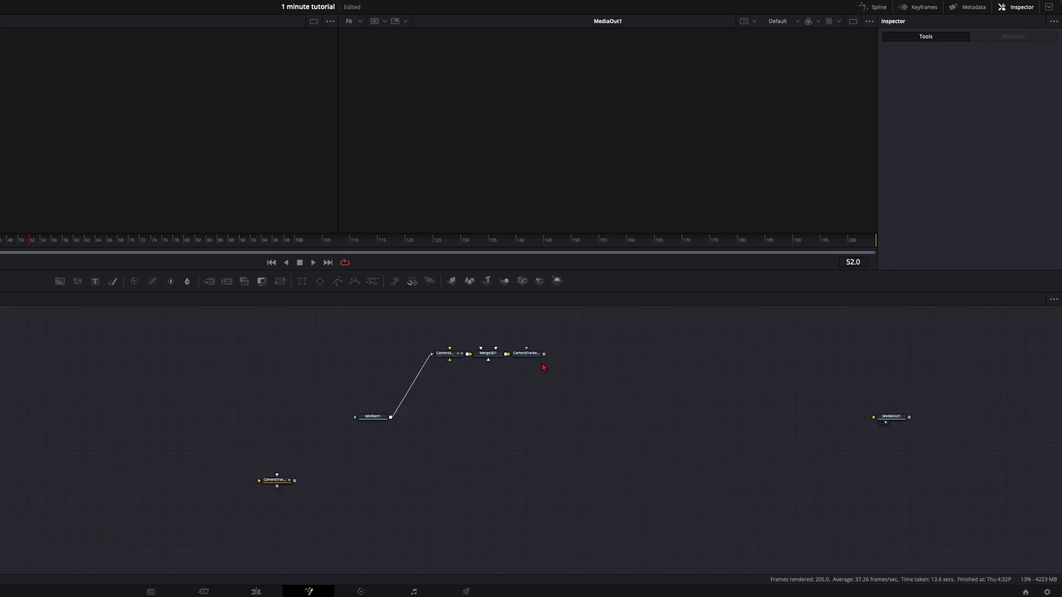
# Connect the exported renderer to MediaOut1, lining the nodes up in one row, and display Merge3D1 in the empty viewer.
pyautogui.moveTo(545, 357); pyautogui.dragTo(874, 417)
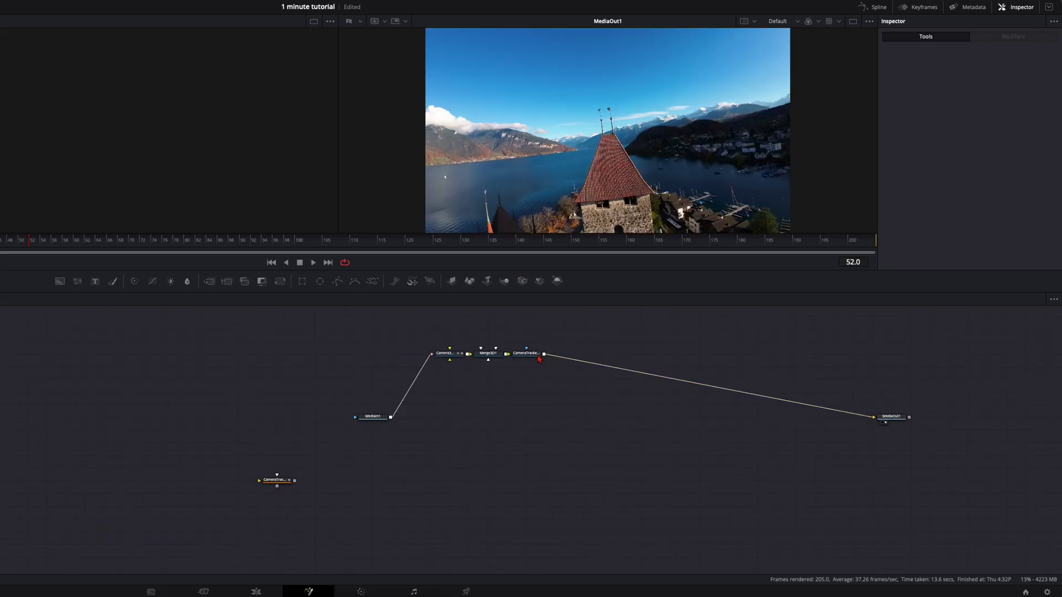
pyautogui.moveTo(429, 337); pyautogui.dragTo(548, 367)
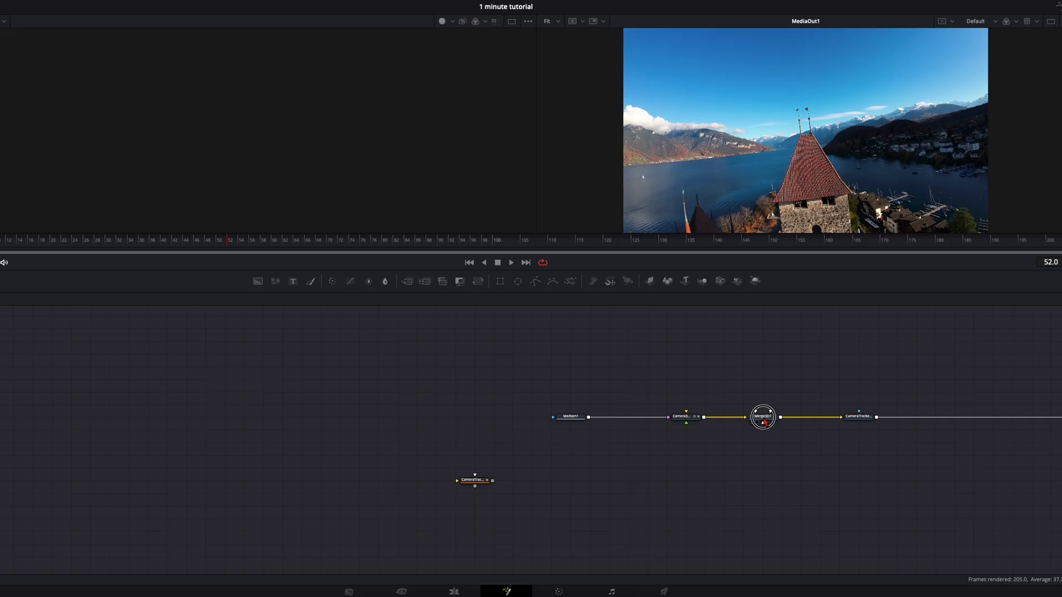
pyautogui.moveTo(764, 423); pyautogui.dragTo(376, 64)
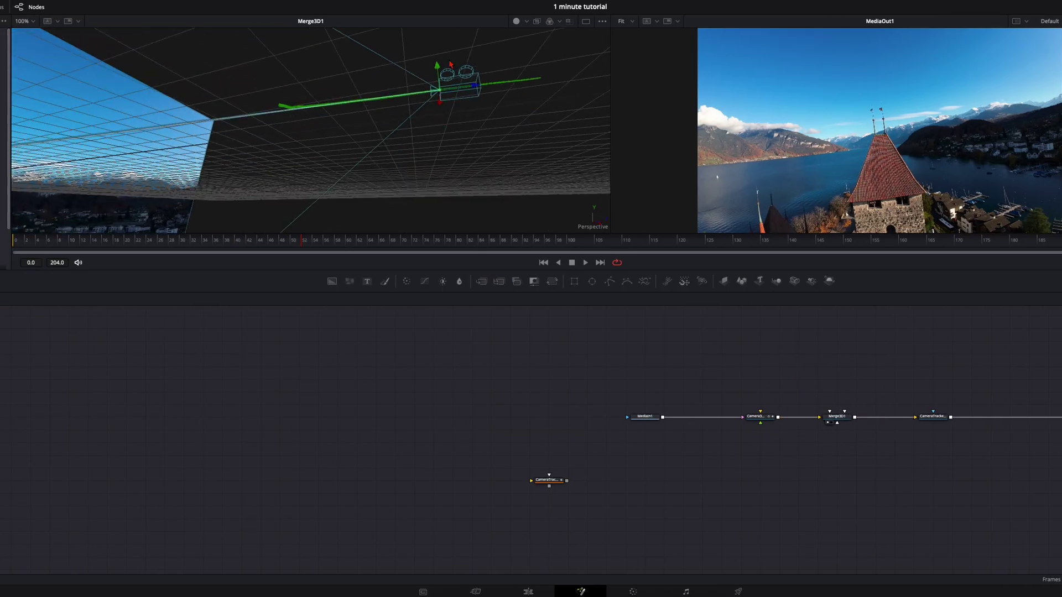
pyautogui.moveTo(451, 65); pyautogui.dragTo(379, 147)
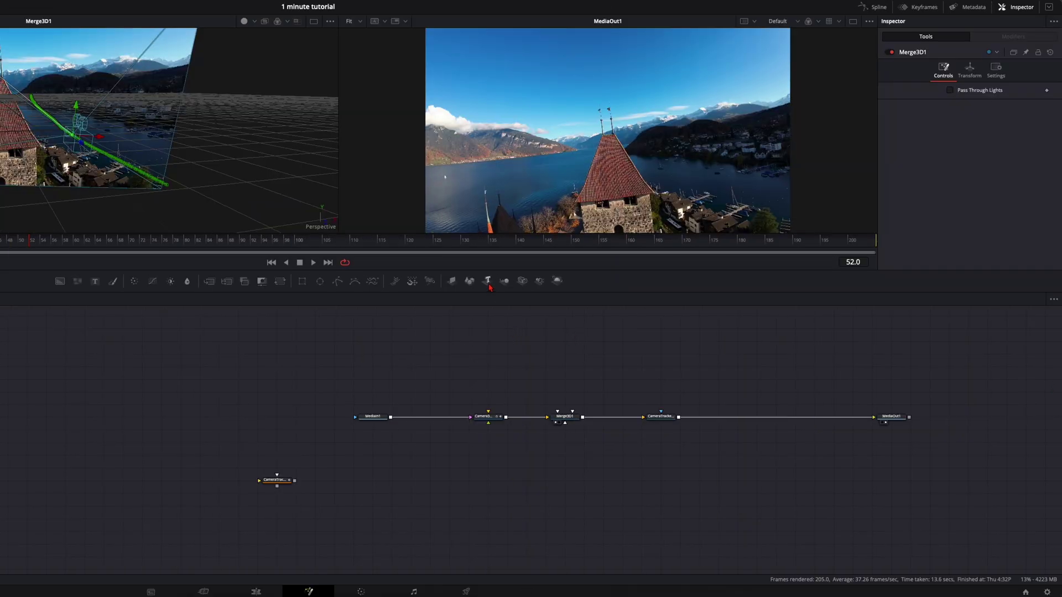
# Add a Text3D node feeding Merge3D1 with the two-line text "Camera Tracking" in the Bureau Agency FB font.
pyautogui.moveTo(487, 281); pyautogui.dragTo(563, 417)
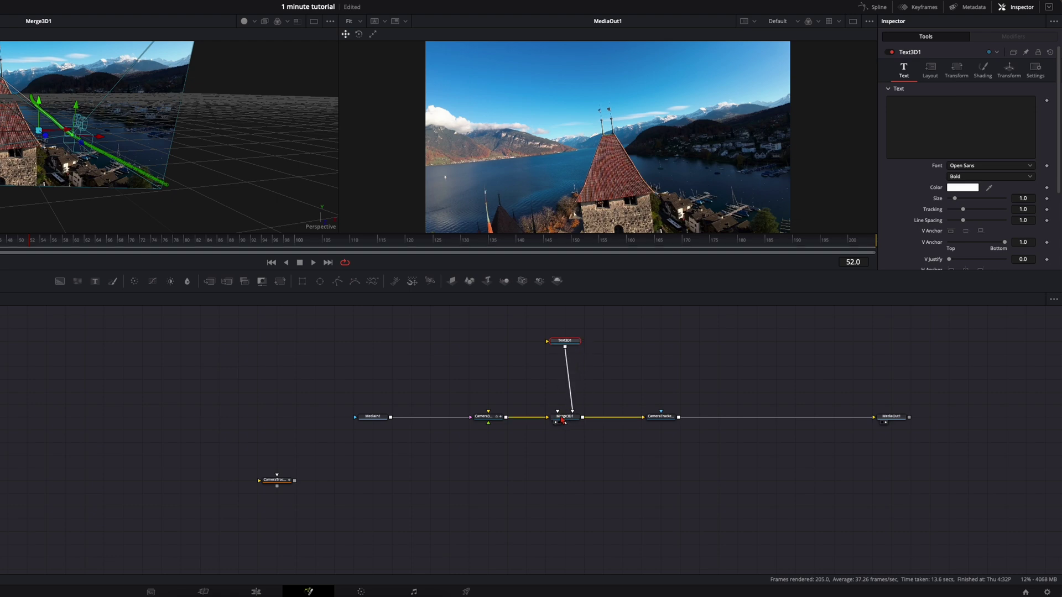
pyautogui.click(1004, 130)
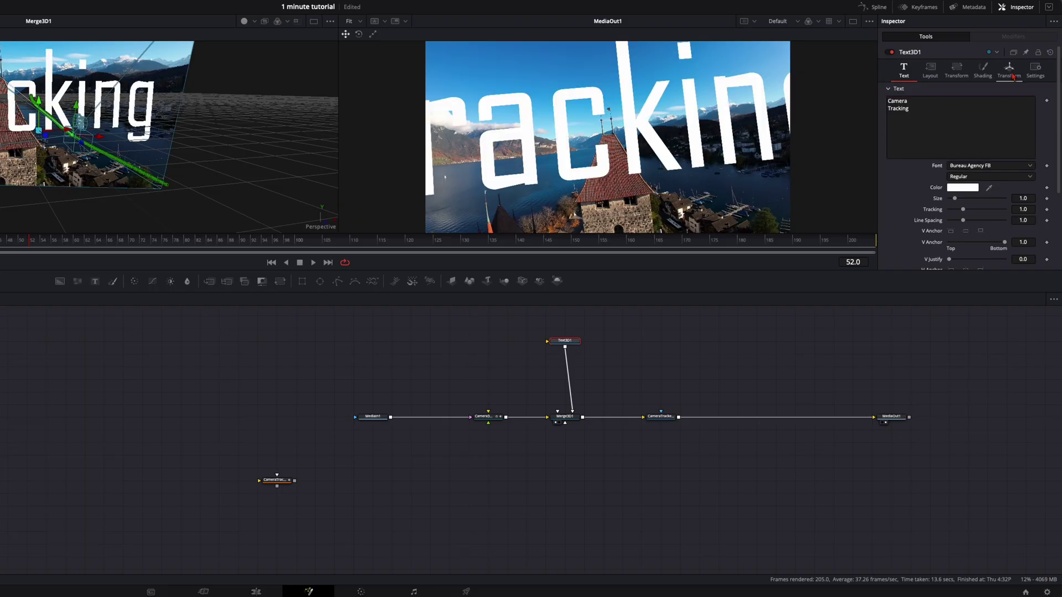
# Scale the 3D text down to 0.313 while viewing the first frame of the shot.
pyautogui.click(1012, 71)
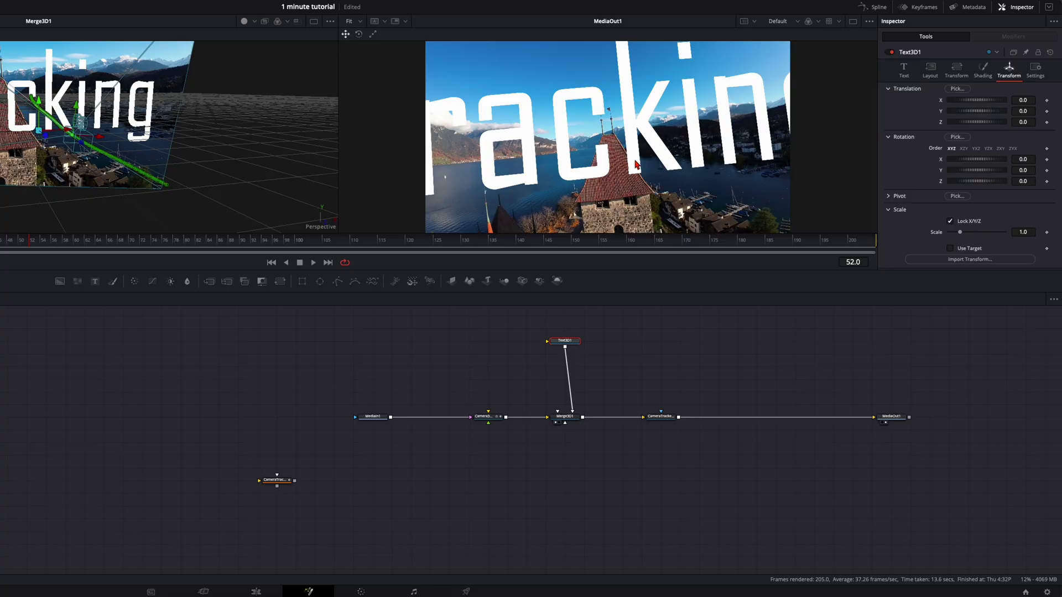
pyautogui.moveTo(29, 240); pyautogui.dragTo(0, 244)
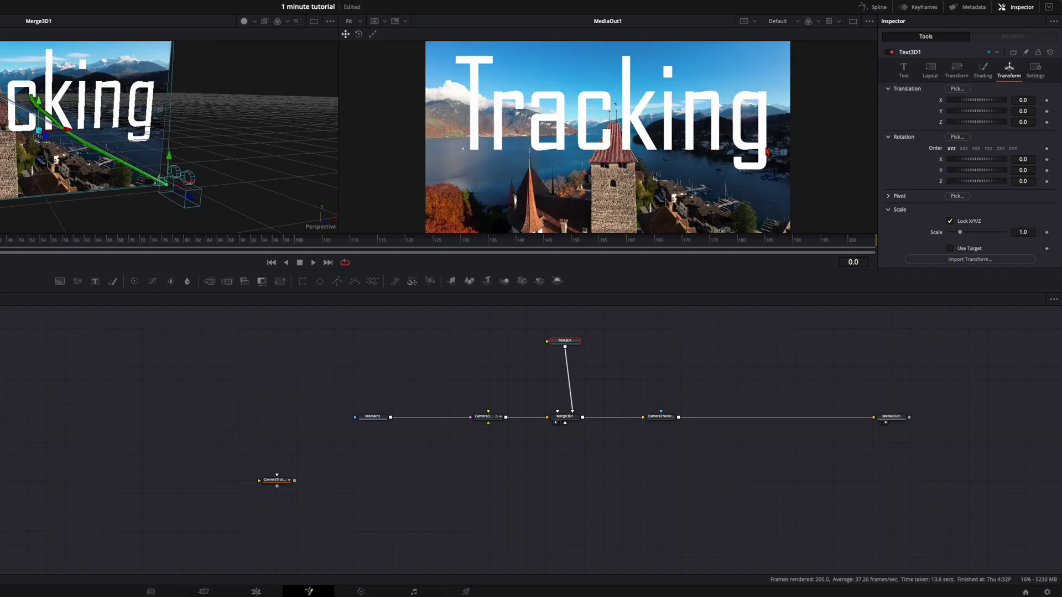
pyautogui.moveTo(1028, 230); pyautogui.dragTo(732, 229)
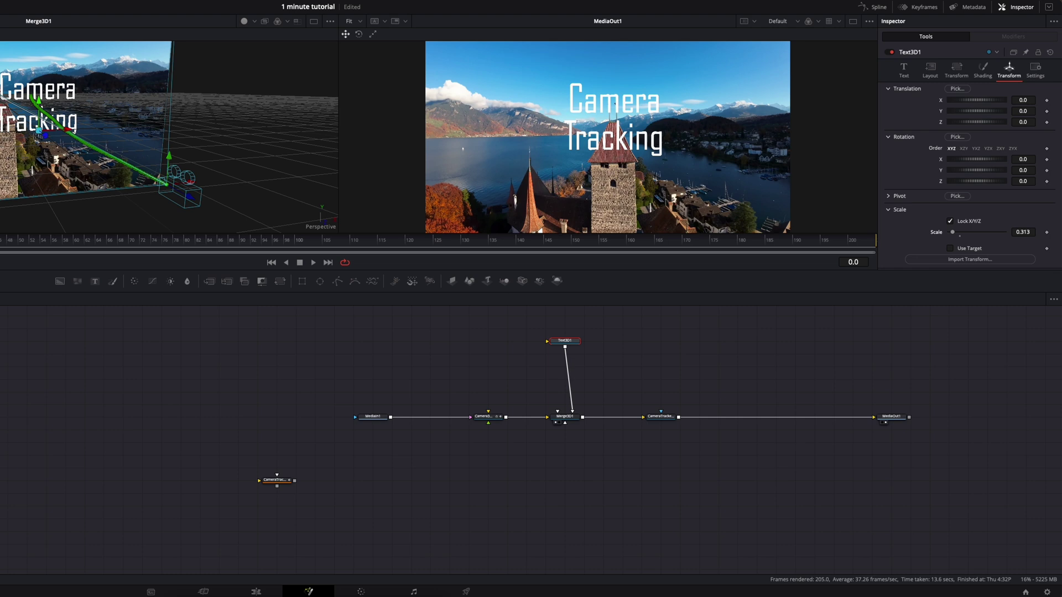
# Try moving the 3D text back to a Z translation of -0.82, check it across the footage, and reset Z.
pyautogui.moveTo(0, 242); pyautogui.dragTo(187, 240)
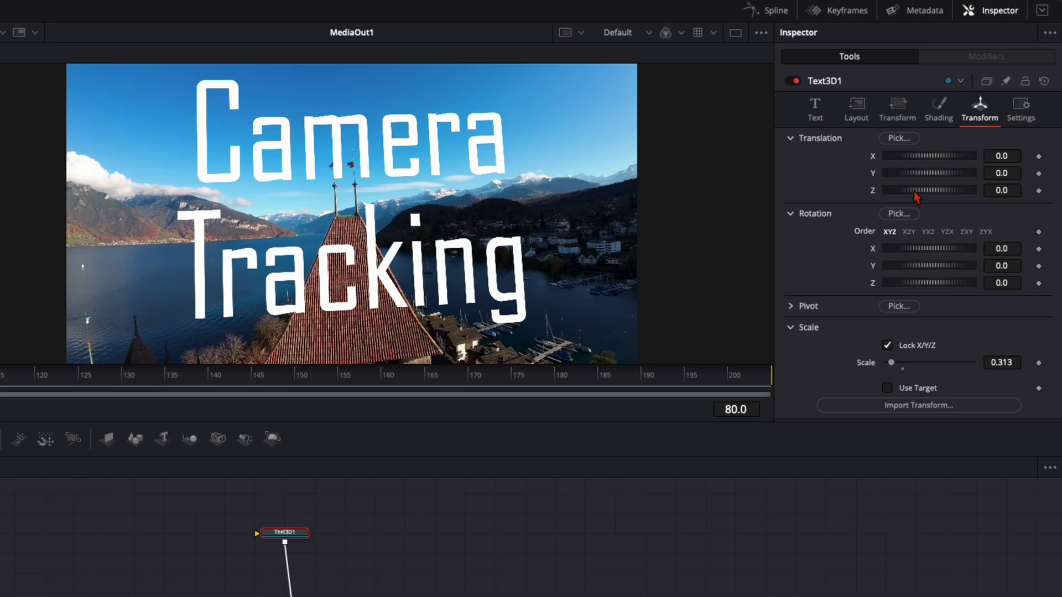
pyautogui.moveTo(913, 192); pyautogui.dragTo(931, 195)
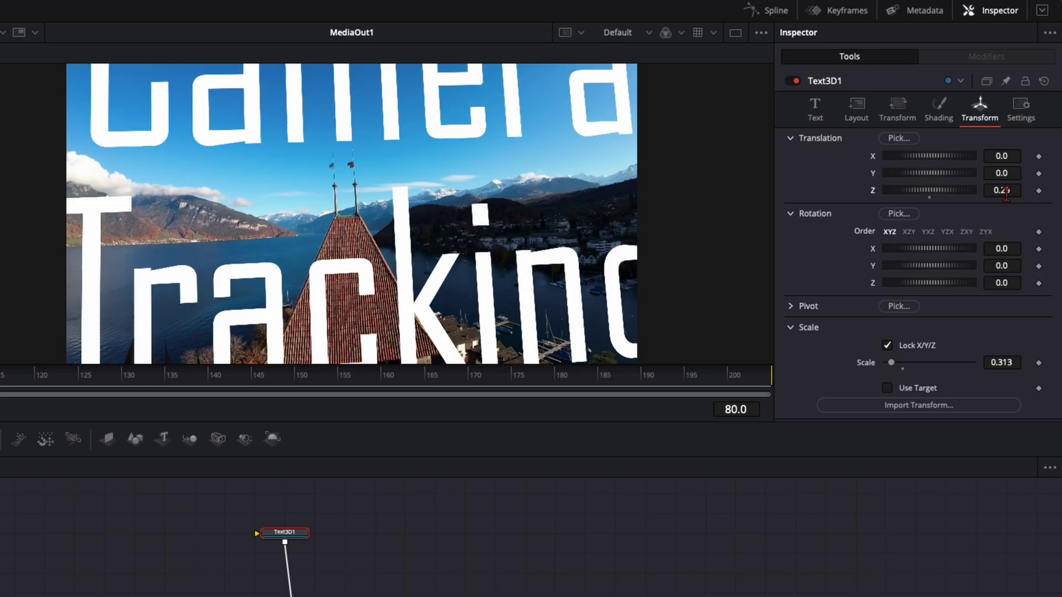
pyautogui.moveTo(1006, 192); pyautogui.dragTo(959, 194)
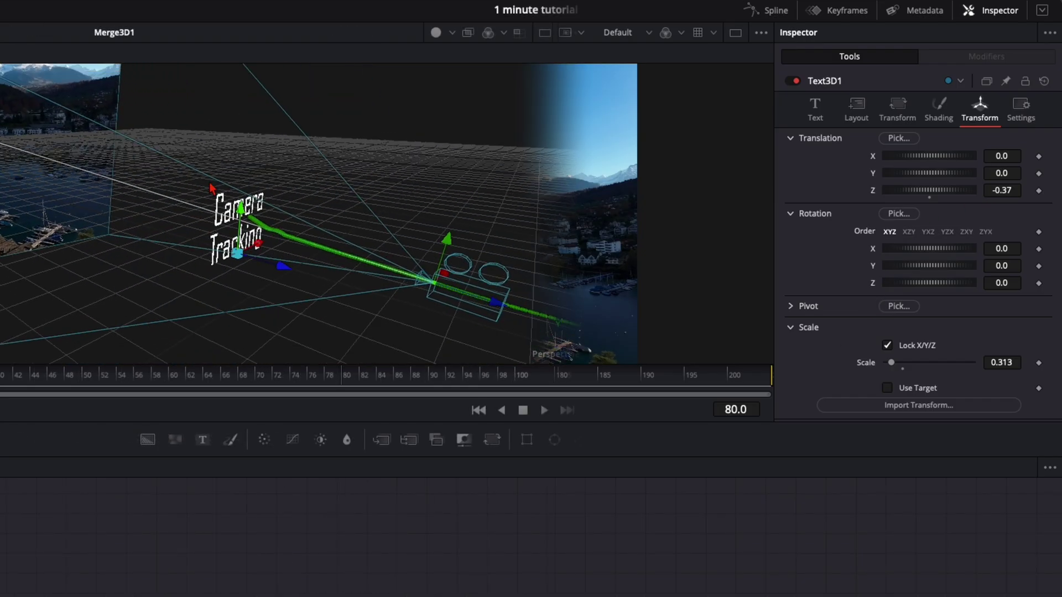
pyautogui.moveTo(1008, 191); pyautogui.dragTo(978, 191)
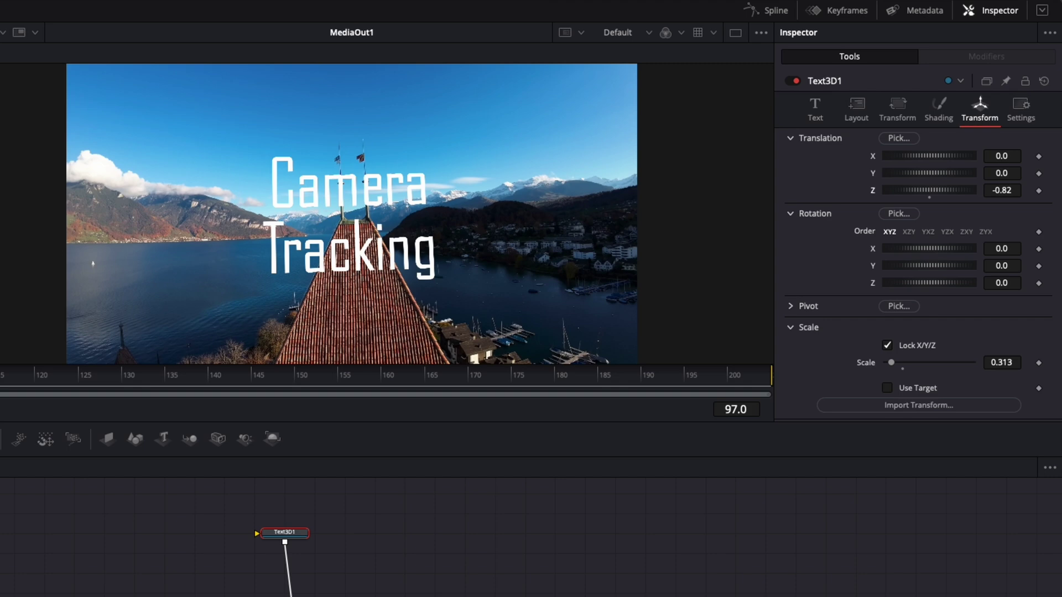
pyautogui.moveTo(0, 382); pyautogui.dragTo(122, 381)
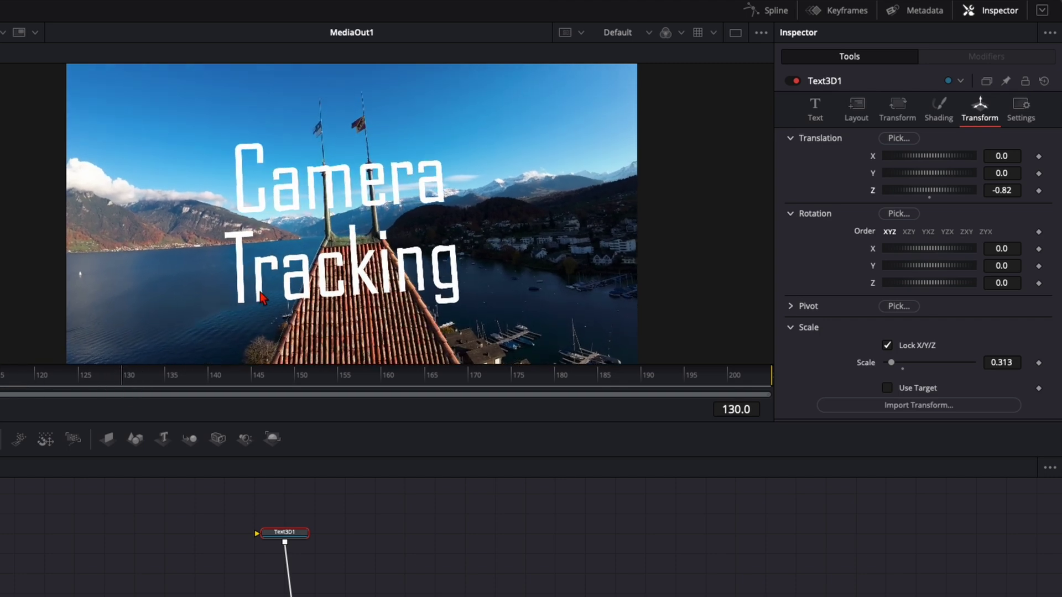
pyautogui.moveTo(283, 379); pyautogui.dragTo(1, 380)
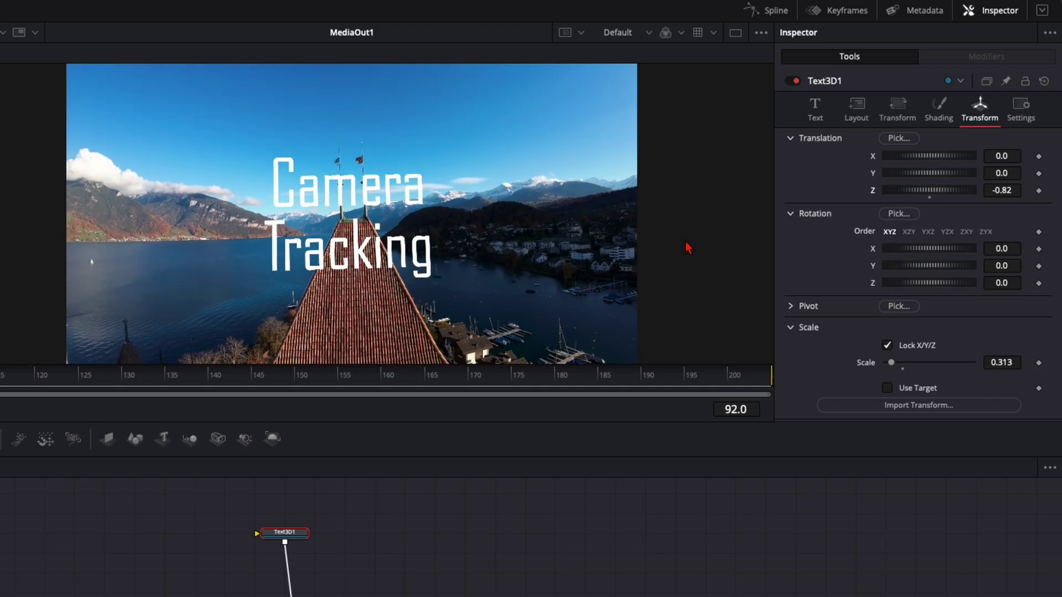
pyautogui.doubleClick(874, 193)
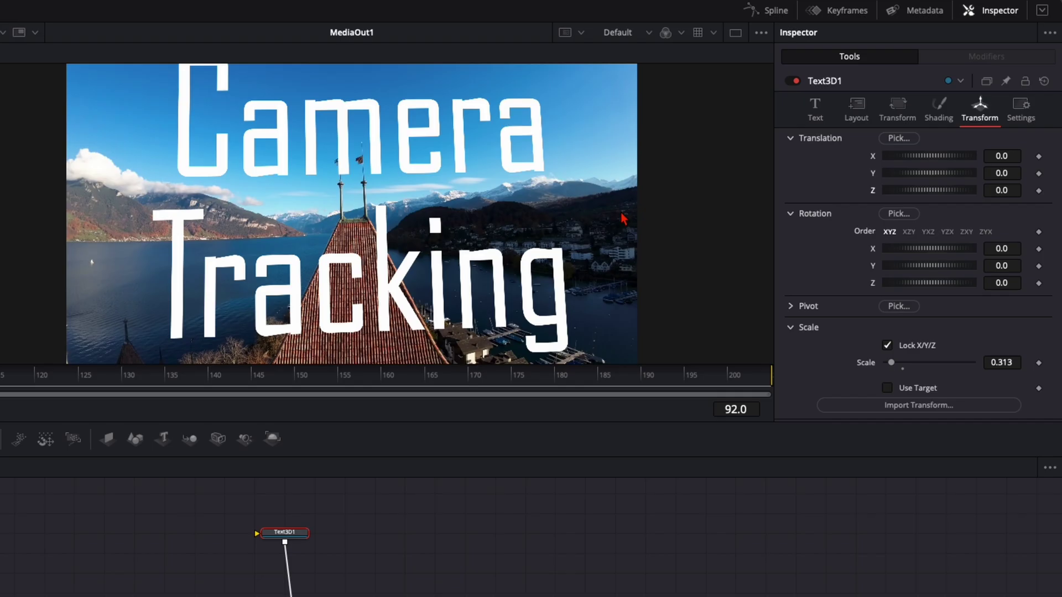
# Set the 3D text's Z translation to 0.08 and review its placement on the tower through the shot.
pyautogui.moveTo(1007, 191)
pyautogui.mouseDown()
pyautogui.moveTo(991, 190)
pyautogui.moveTo(1010, 190)
pyautogui.mouseUp()
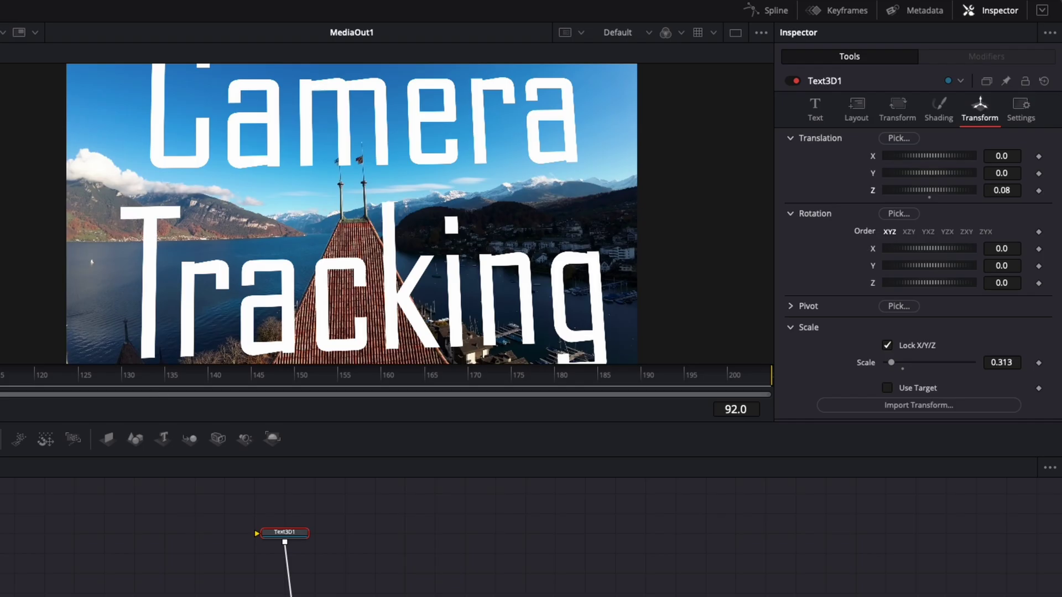
pyautogui.moveTo(0, 386)
pyautogui.mouseDown()
pyautogui.moveTo(13, 386)
pyautogui.moveTo(1, 390)
pyautogui.mouseUp()
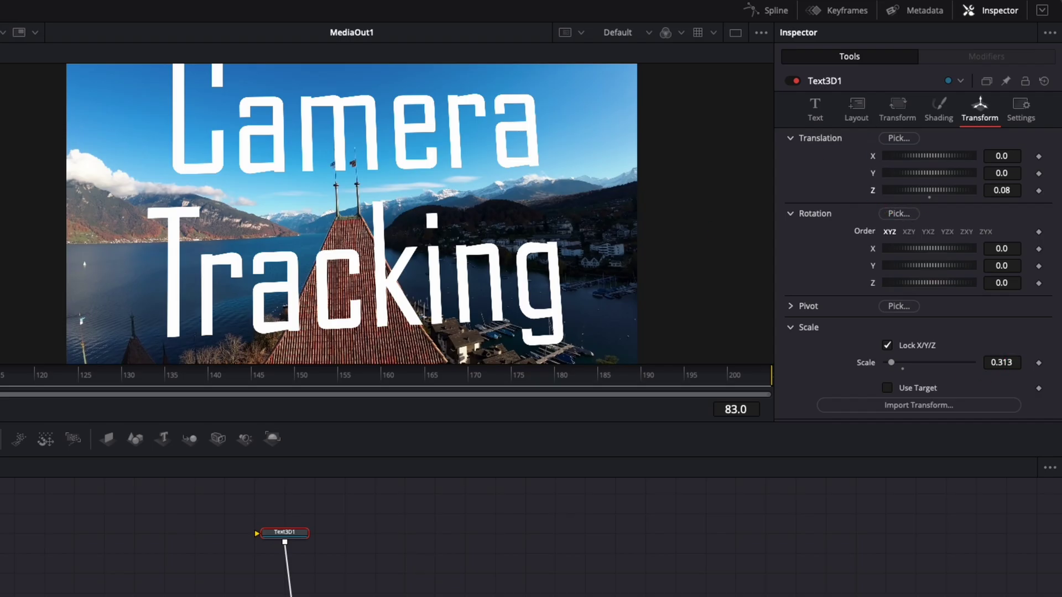
pyautogui.moveTo(0, 386); pyautogui.dragTo(0, 401)
pyautogui.press('space')
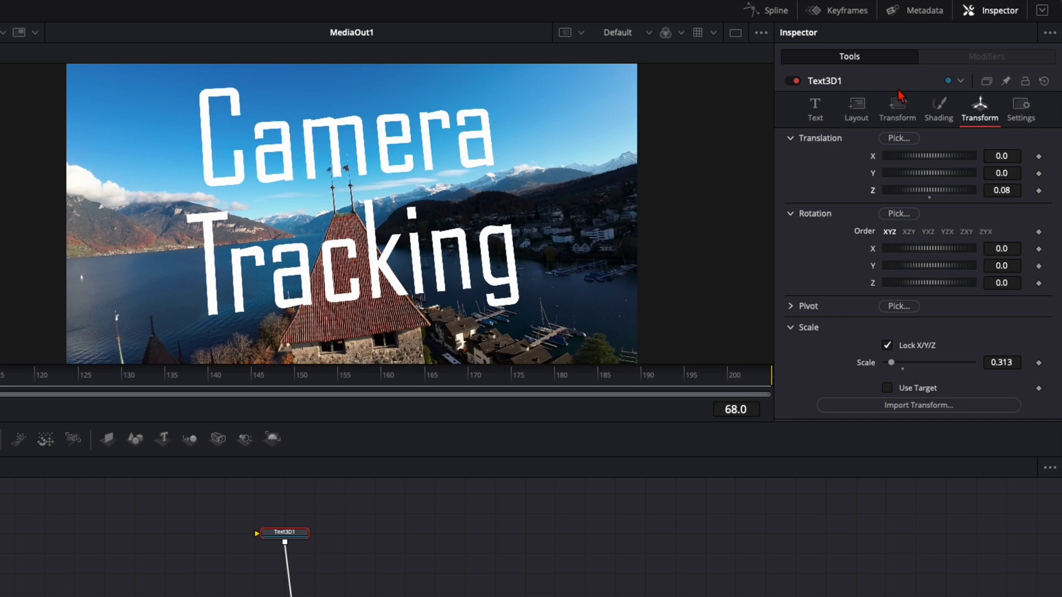
# Give the 3D text an extrusion depth of 0.0913.
pyautogui.click(819, 114)
pyautogui.scroll(-3, 813, 321)
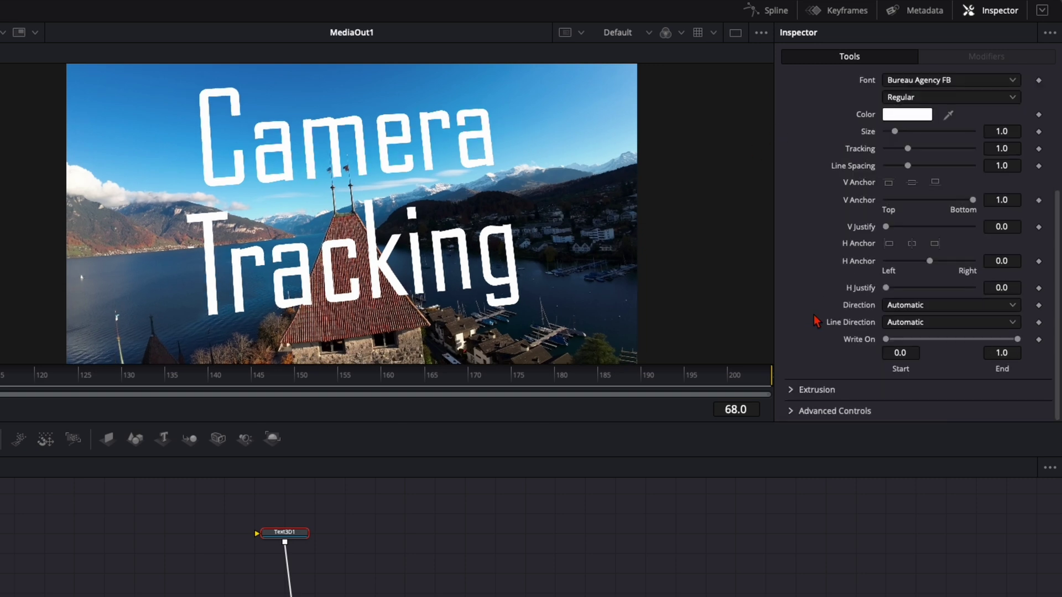
pyautogui.click(793, 389)
pyautogui.scroll(-2, 858, 348)
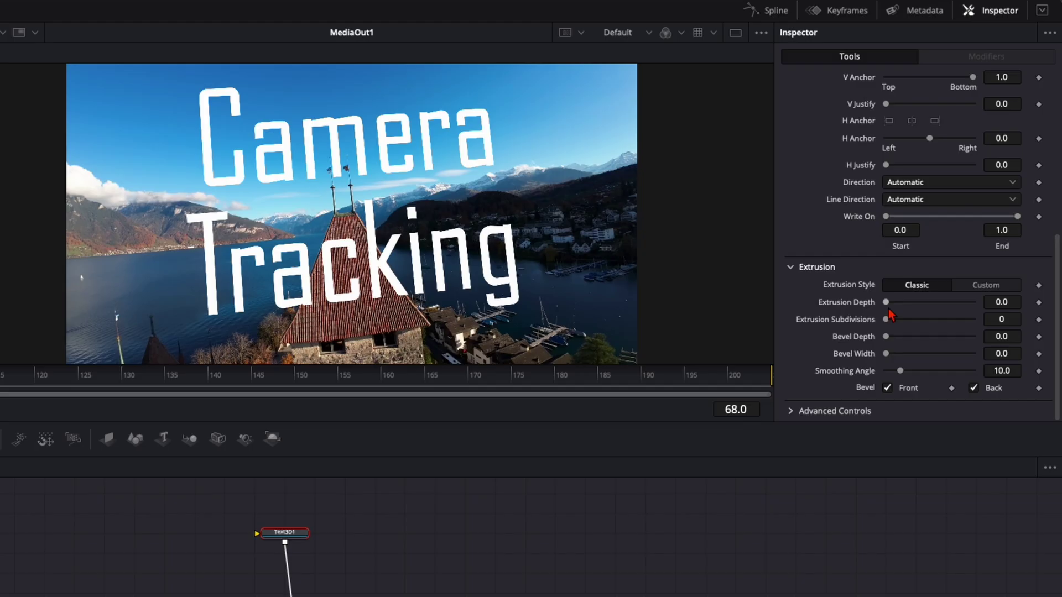
pyautogui.moveTo(886, 303); pyautogui.dragTo(924, 303)
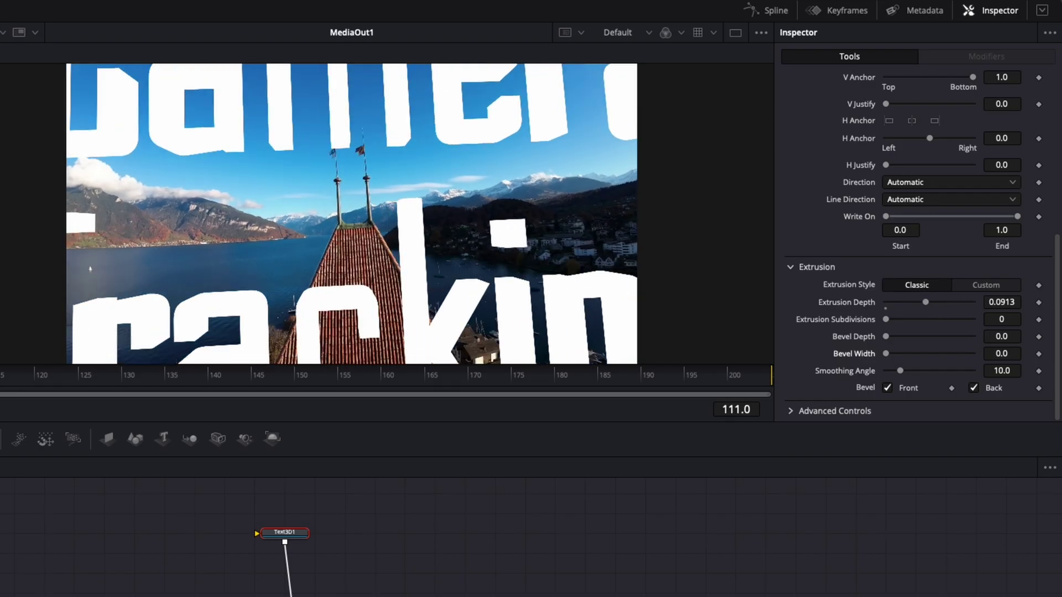
# Check the text around frame 127 and set its X translation to 0.066 to shift it sideways from the camera path.
pyautogui.moveTo(11, 369); pyautogui.dragTo(95, 368)
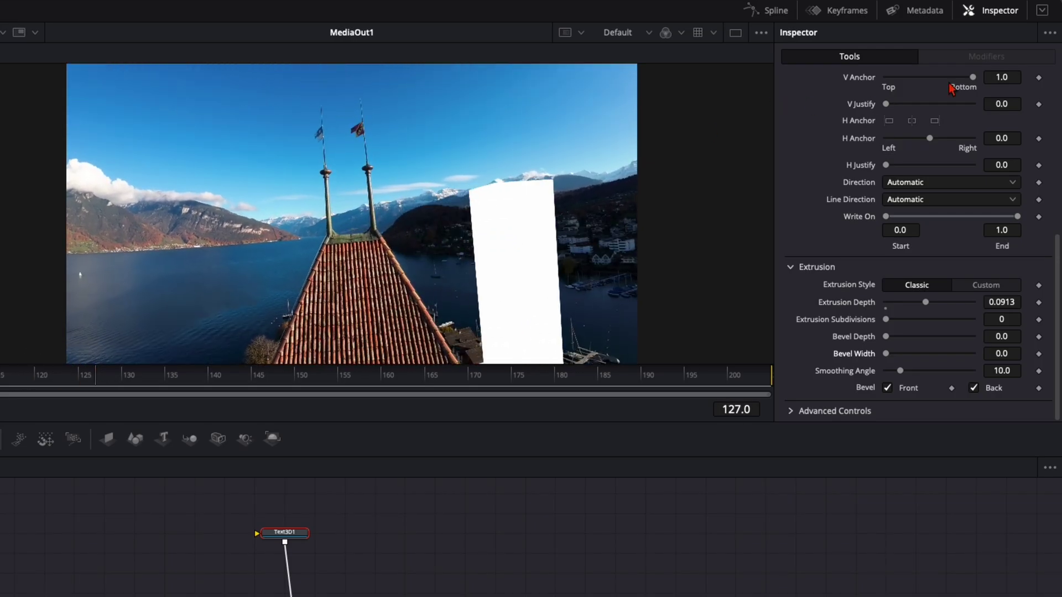
pyautogui.scroll(10, 877, 205)
pyautogui.click(979, 110)
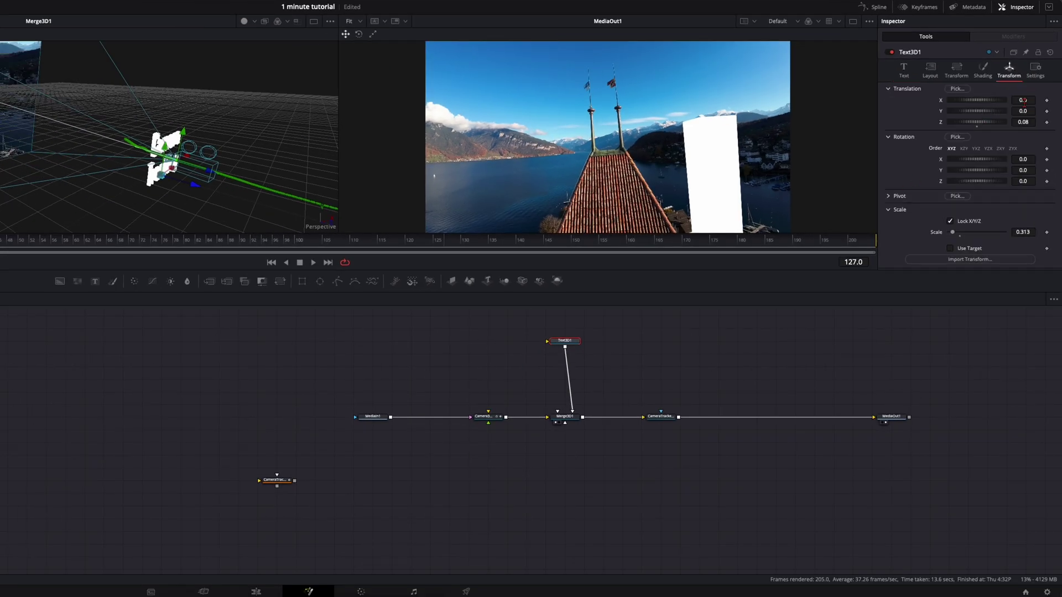
pyautogui.moveTo(1022, 101); pyautogui.dragTo(1051, 101)
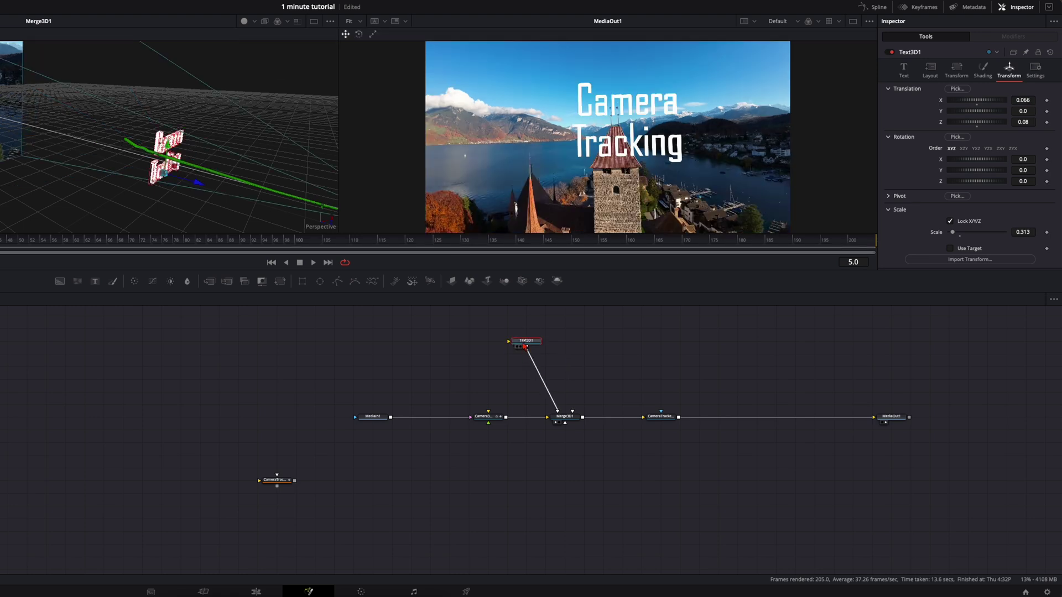
# Duplicate the Text3D1 node, connect the copy to Merge3D1, and place it beside the original.
pyautogui.hotkey('ctrl', 'v')
pyautogui.press('Delete')
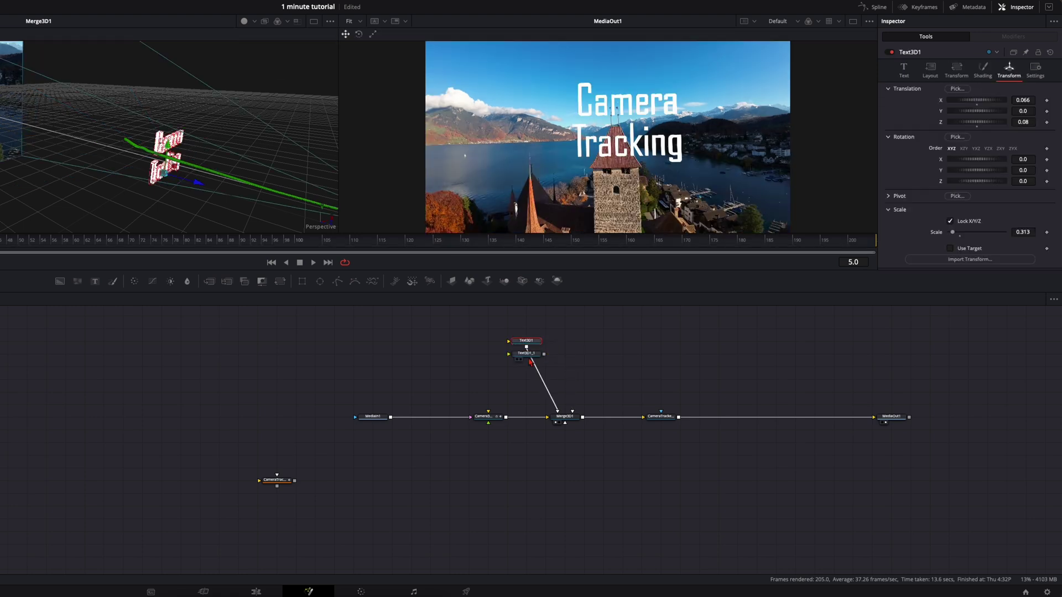
pyautogui.moveTo(530, 358); pyautogui.dragTo(572, 413)
pyautogui.moveTo(569, 342); pyautogui.dragTo(588, 345)
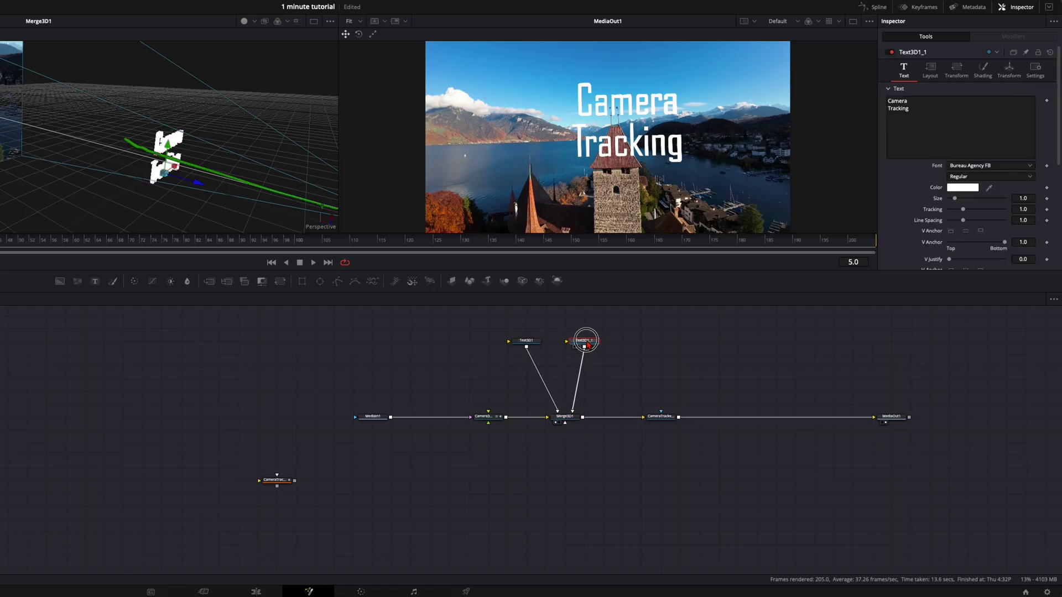
# Split the wording between the two text nodes, keeping only "Camera" in the original and only "Tracking" in the copy.
pyautogui.click(539, 345)
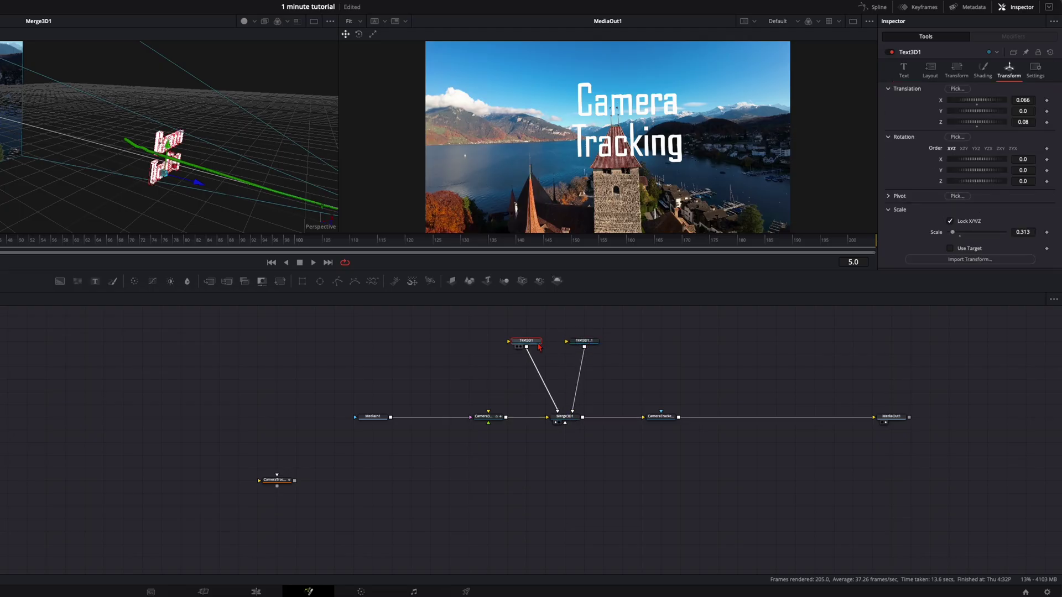
pyautogui.click(903, 71)
pyautogui.moveTo(909, 109); pyautogui.dragTo(887, 109)
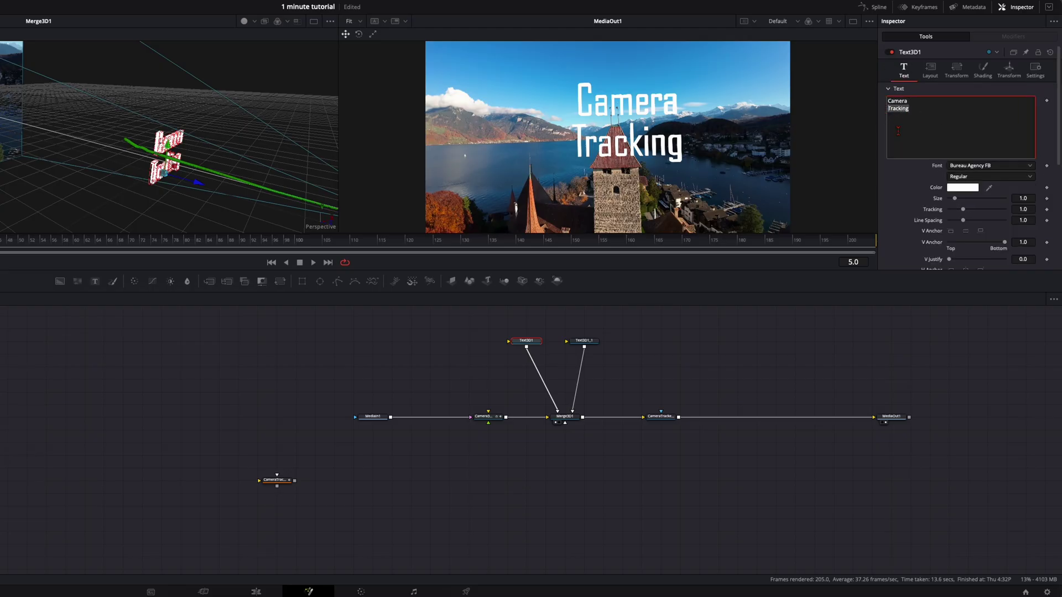
pyautogui.click(586, 342)
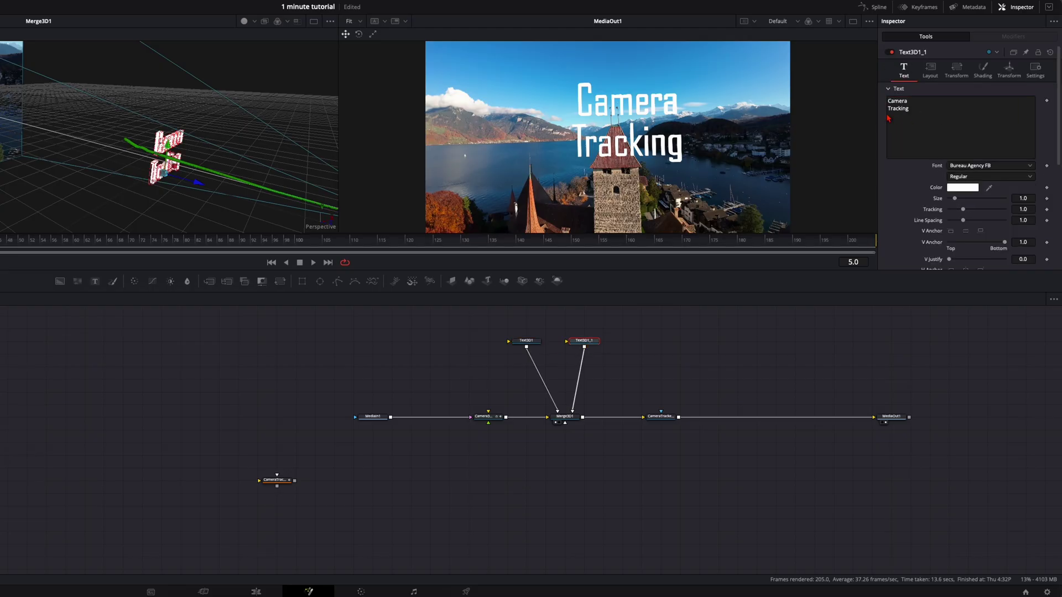
pyautogui.moveTo(908, 101); pyautogui.dragTo(888, 101)
pyautogui.press('BackSpace')
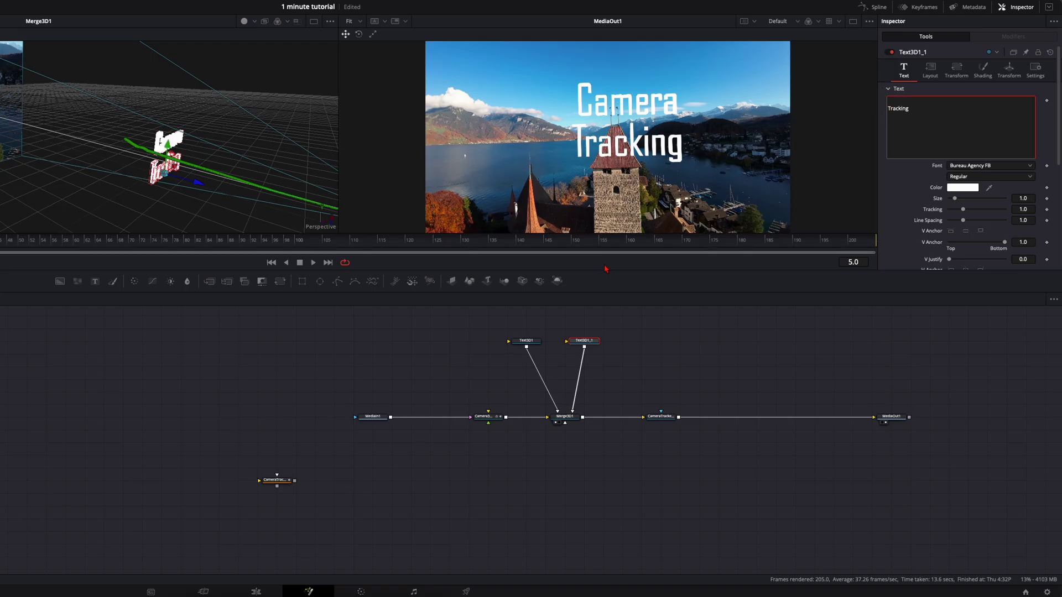
# Colour the "Camera" text orange.
pyautogui.click(526, 341)
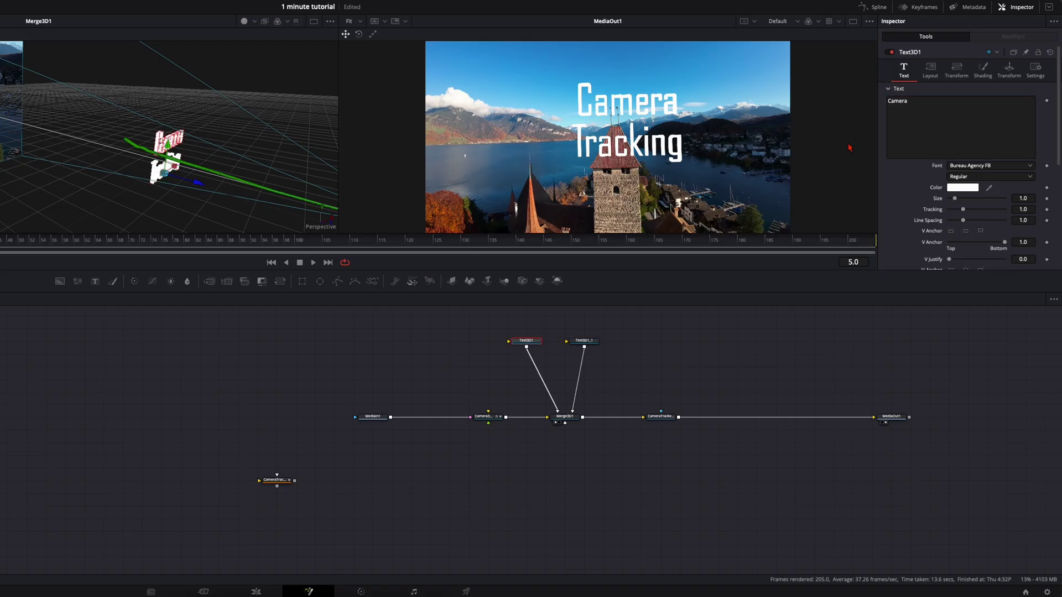
pyautogui.click(963, 188)
pyautogui.click(896, 124)
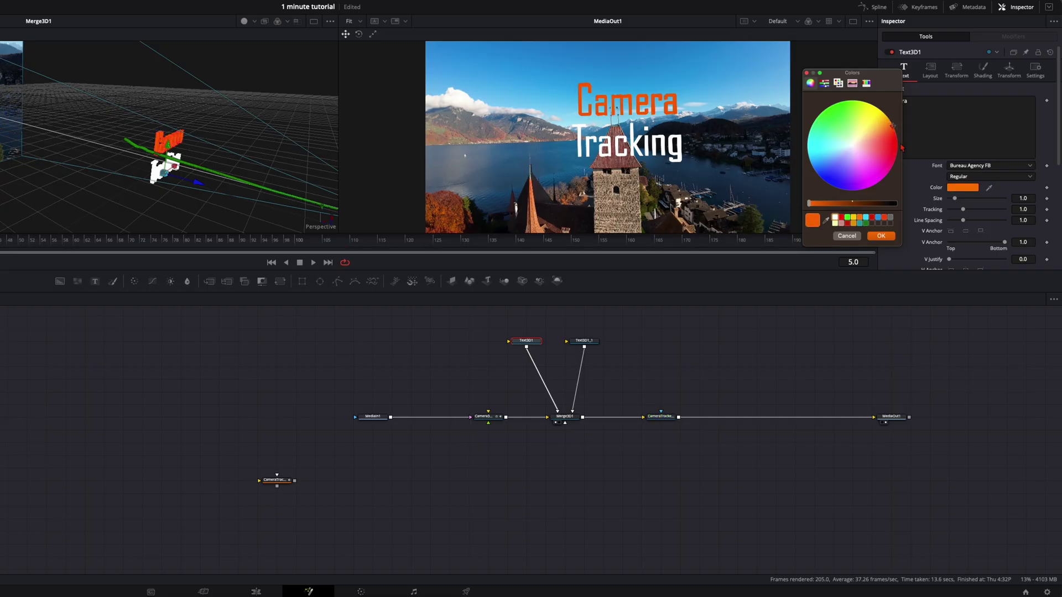
pyautogui.click(892, 236)
# Colour the "Tracking" text light grey.
pyautogui.click(582, 344)
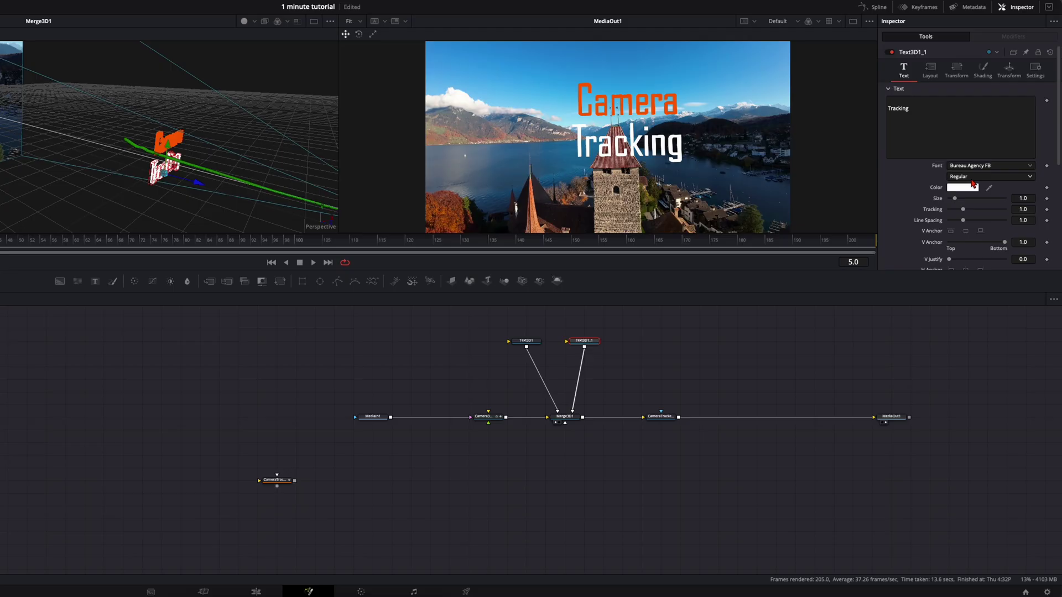
pyautogui.click(965, 189)
pyautogui.moveTo(830, 205); pyautogui.dragTo(831, 208)
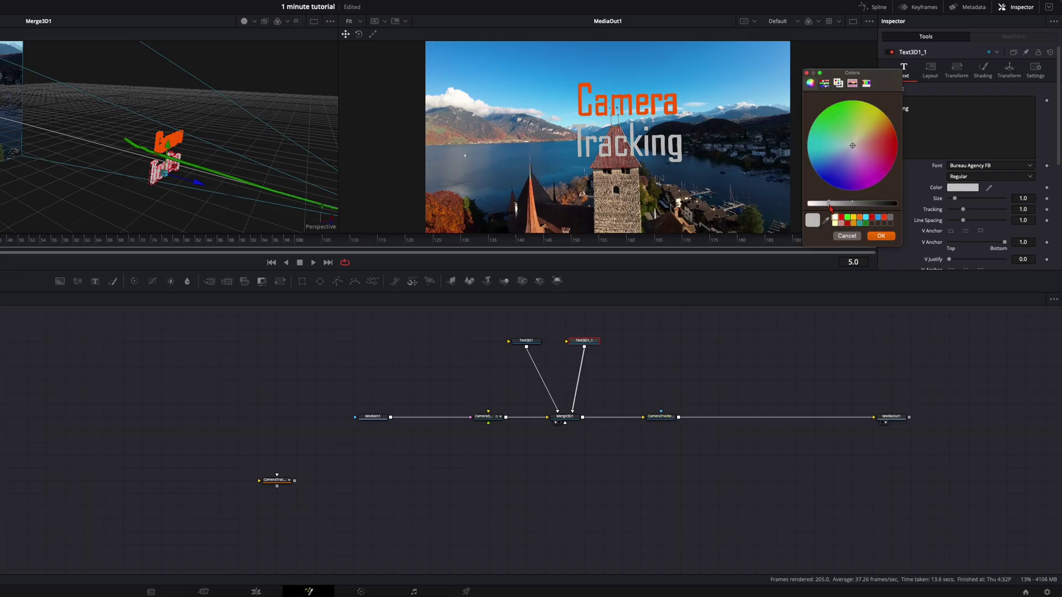
pyautogui.click(881, 236)
# Scrub through the shot to check how the two coloured words sit on the tower, ending at frame 52.
pyautogui.moveTo(53, 247); pyautogui.dragTo(94, 246)
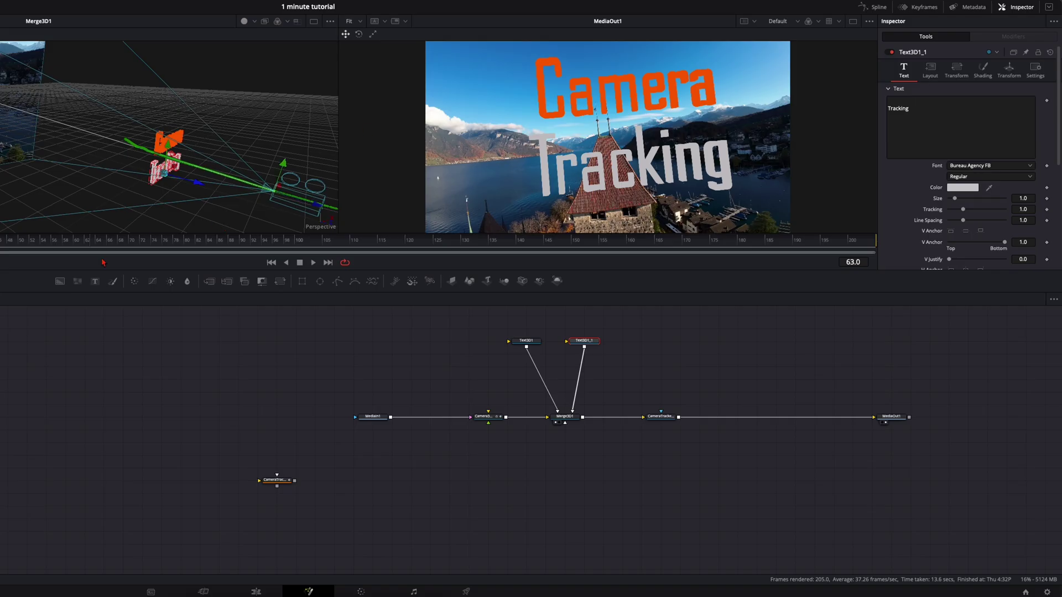
pyautogui.moveTo(100, 240)
pyautogui.mouseDown()
pyautogui.moveTo(59, 240)
pyautogui.moveTo(86, 244)
pyautogui.mouseUp()
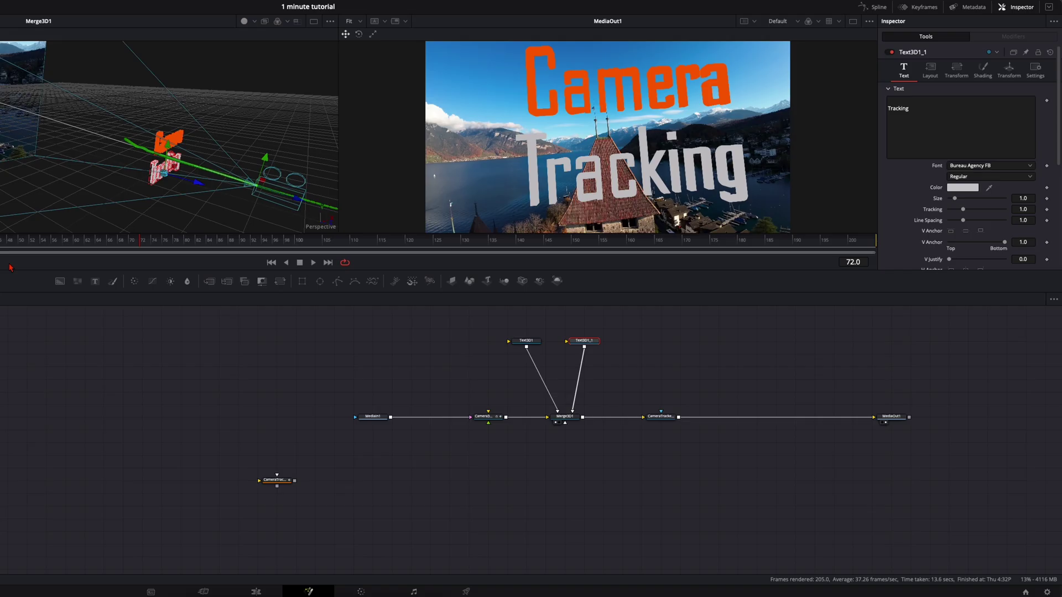
pyautogui.moveTo(126, 247)
pyautogui.mouseDown()
pyautogui.moveTo(0, 247)
pyautogui.moveTo(126, 249)
pyautogui.mouseUp()
pyautogui.click(629, 380)
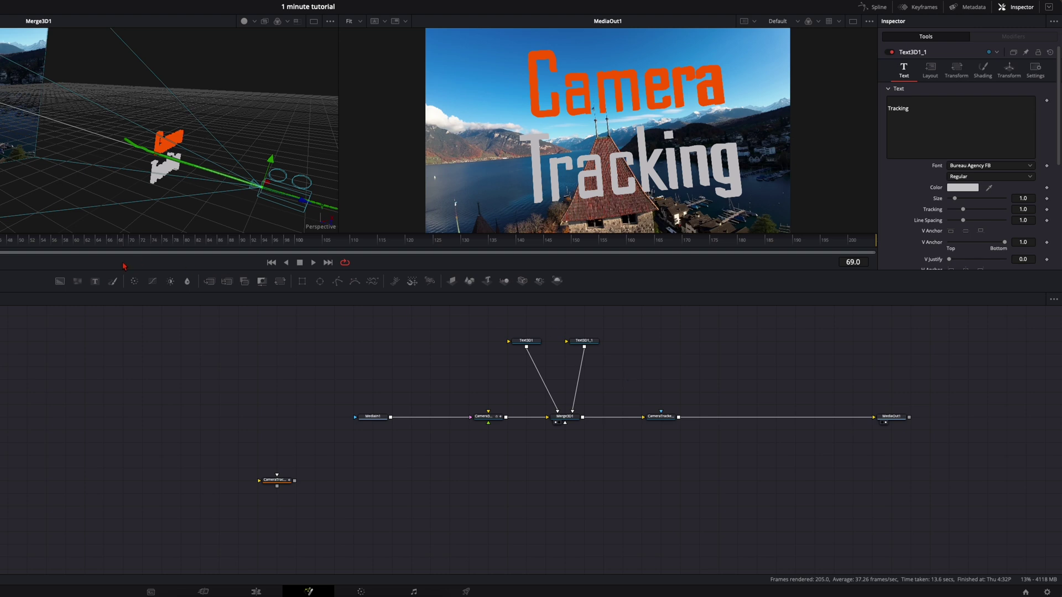
pyautogui.moveTo(121, 243); pyautogui.dragTo(36, 244)
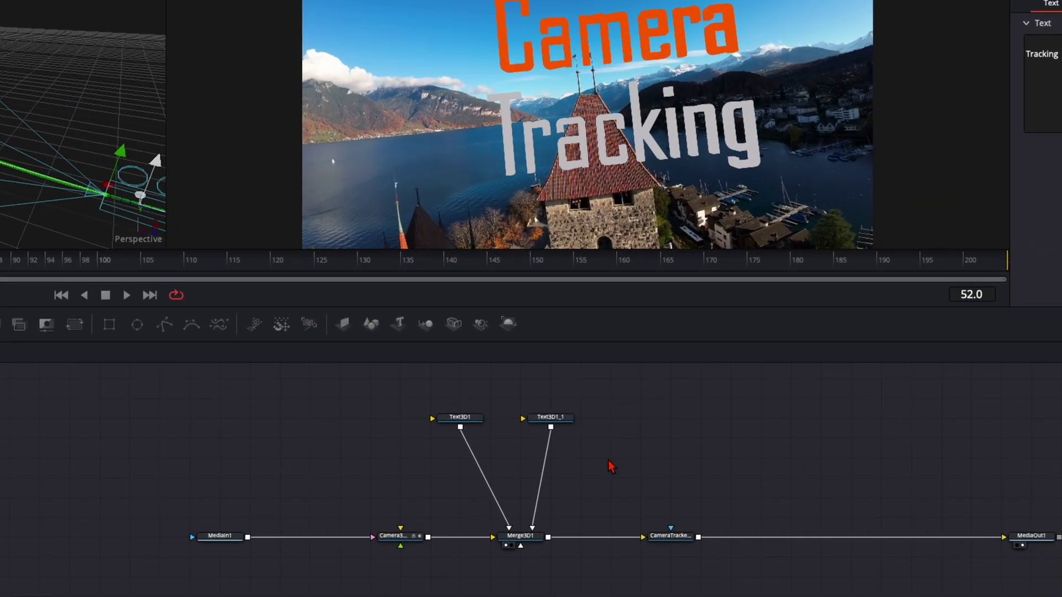
# Add a spot light and a directional light node below Merge3D1, and connect the directional light to the merge.
pyautogui.hotkey('shift', 'space')
pyautogui.write('spot')
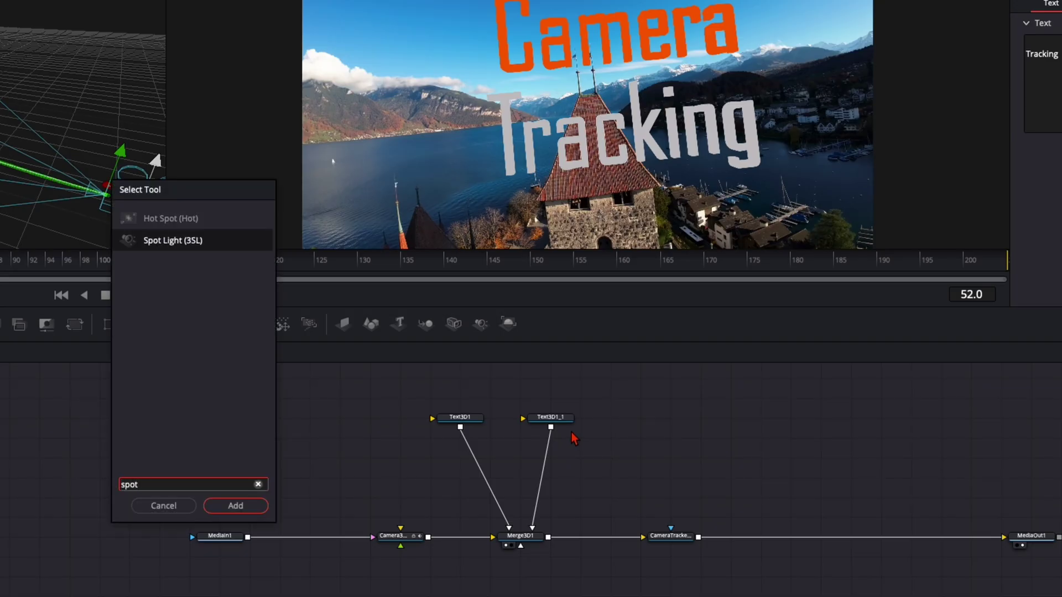
pyautogui.press('Return')
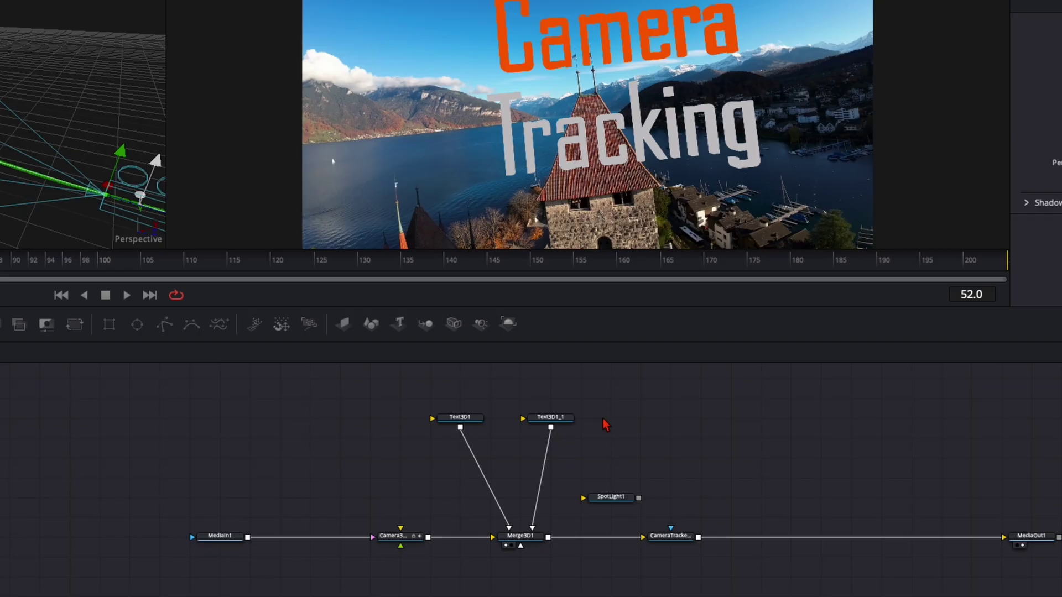
pyautogui.hotkey('shift', 'space')
pyautogui.write('dire')
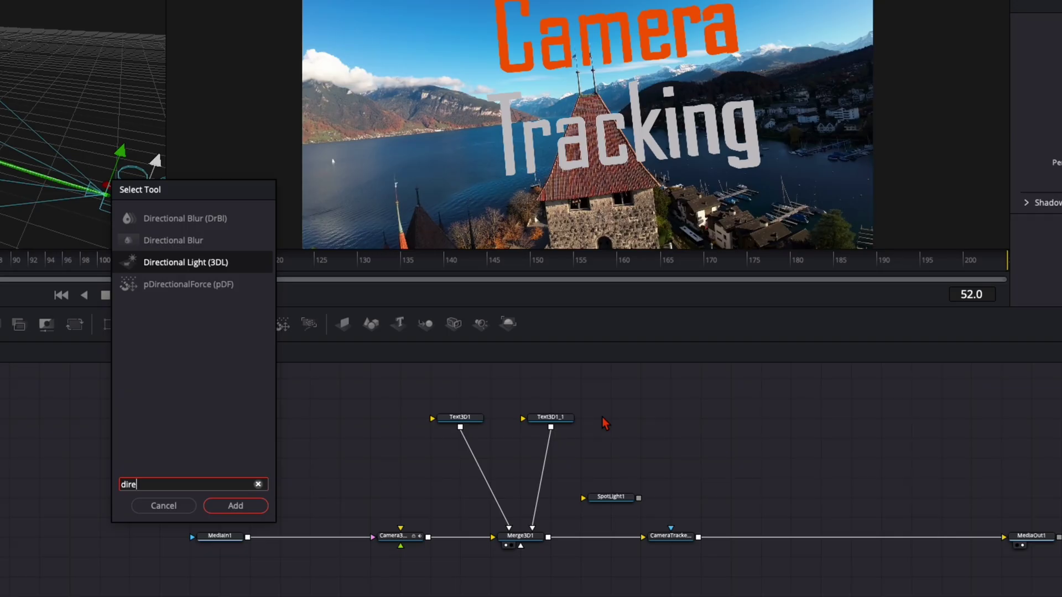
pyautogui.press('Return')
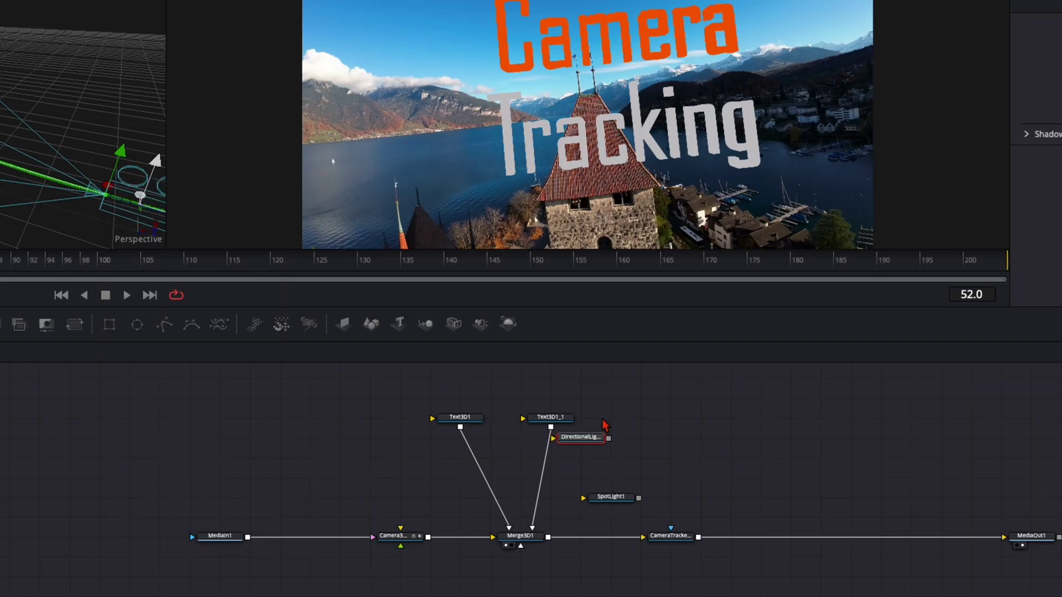
pyautogui.moveTo(586, 439); pyautogui.dragTo(504, 575)
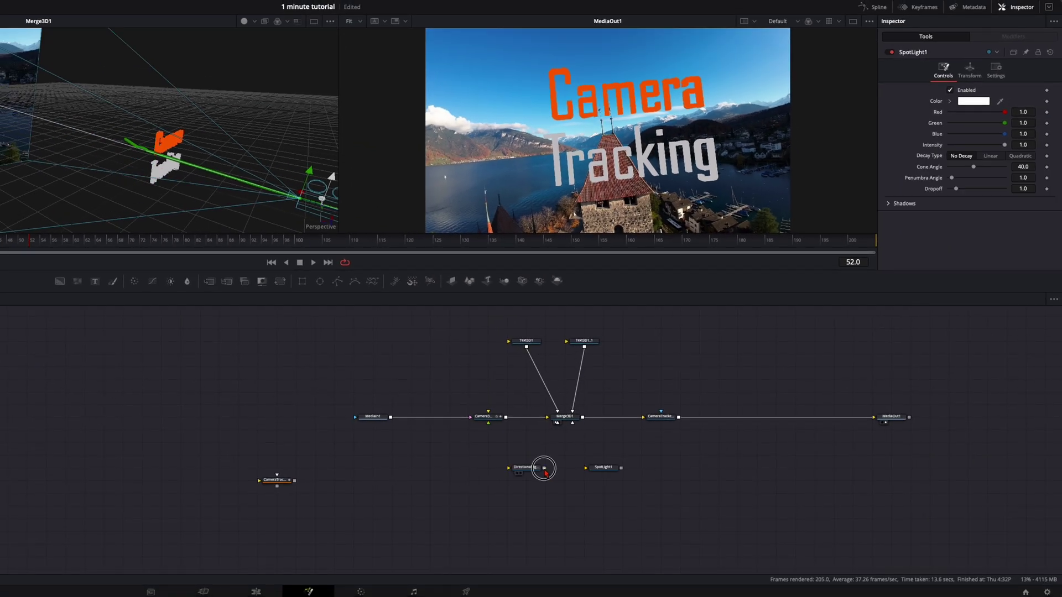
pyautogui.moveTo(546, 472); pyautogui.dragTo(564, 423)
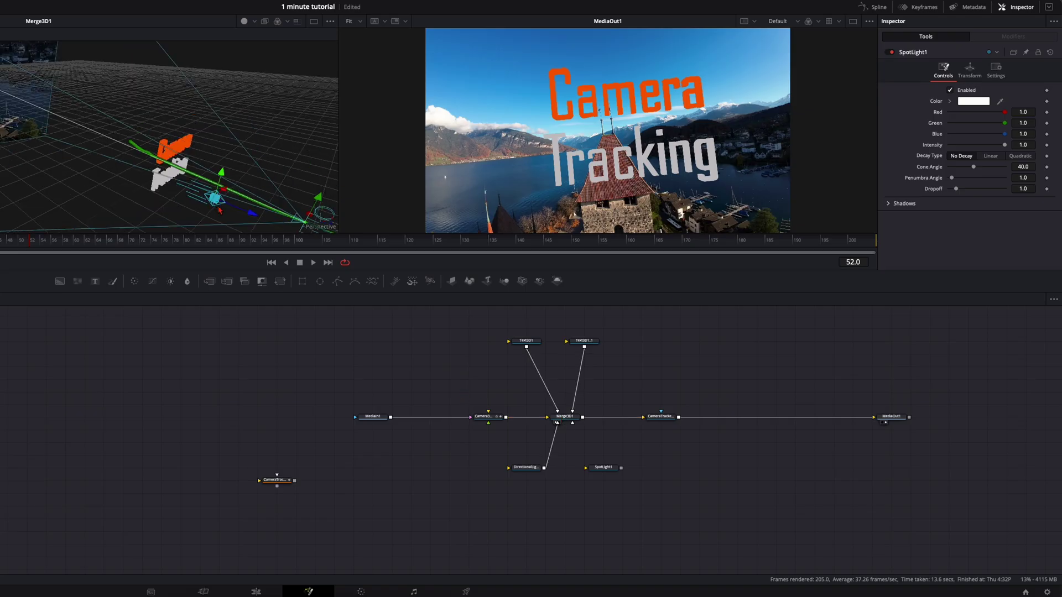
# Move the directional light in front of the text, and enable lighting and shadows in CameraTracker1_Renderer.
pyautogui.moveTo(227, 201)
pyautogui.mouseDown()
pyautogui.moveTo(237, 186)
pyautogui.moveTo(171, 176)
pyautogui.moveTo(246, 190)
pyautogui.moveTo(230, 193)
pyautogui.mouseUp()
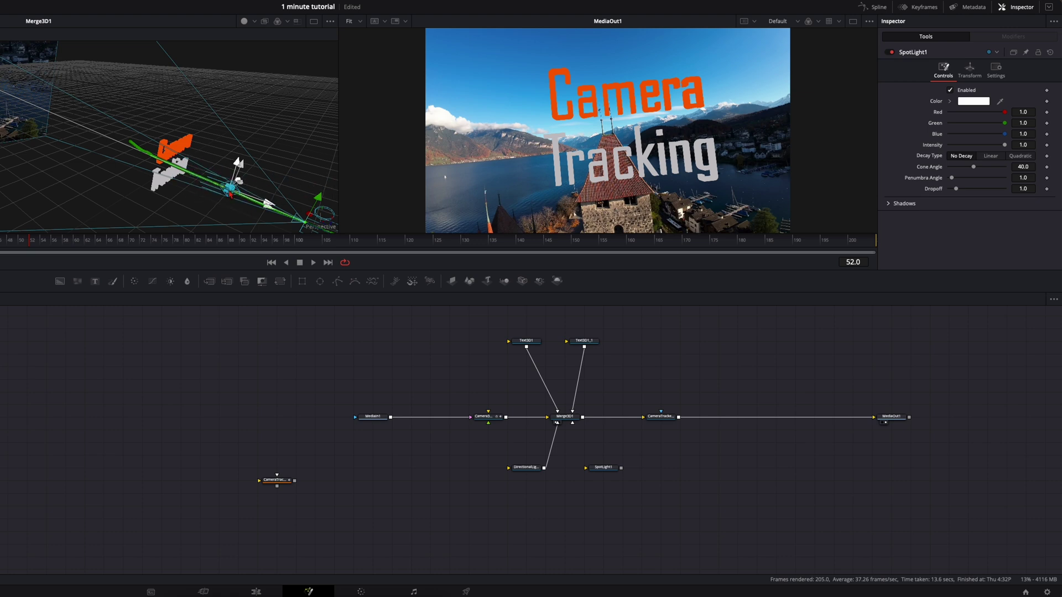
pyautogui.click(665, 420)
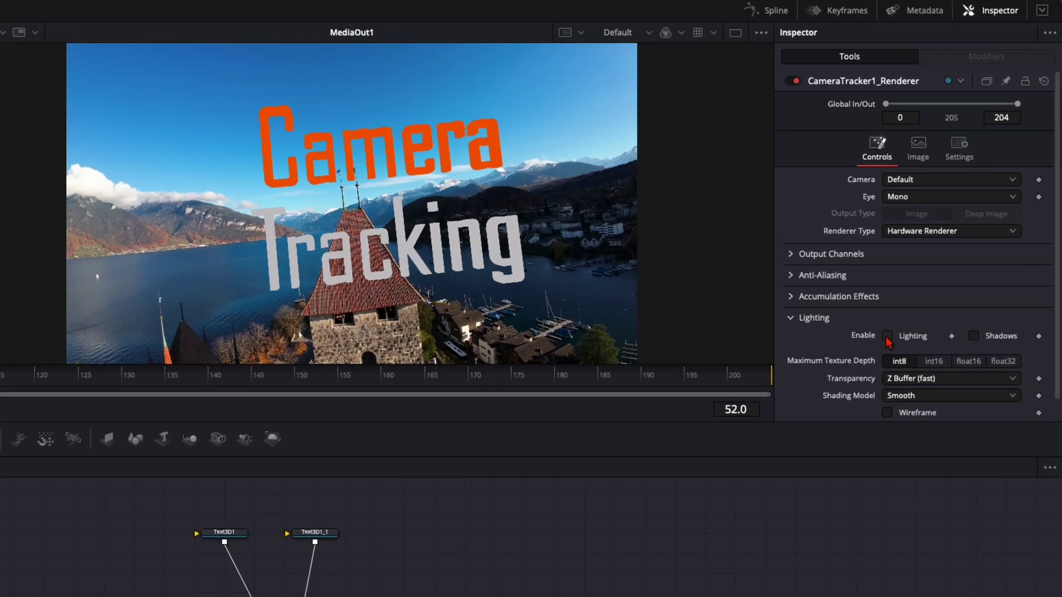
pyautogui.click(887, 337)
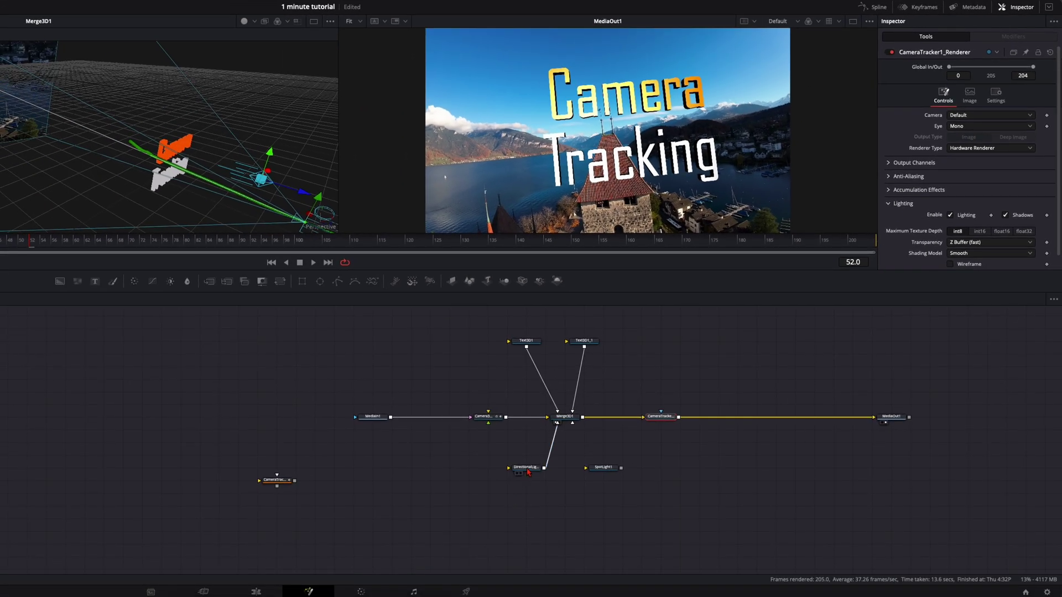
# Turn on Use Target for DirectionalLight1, comparing its aim in the 3D view with the option off and on.
pyautogui.click(527, 470)
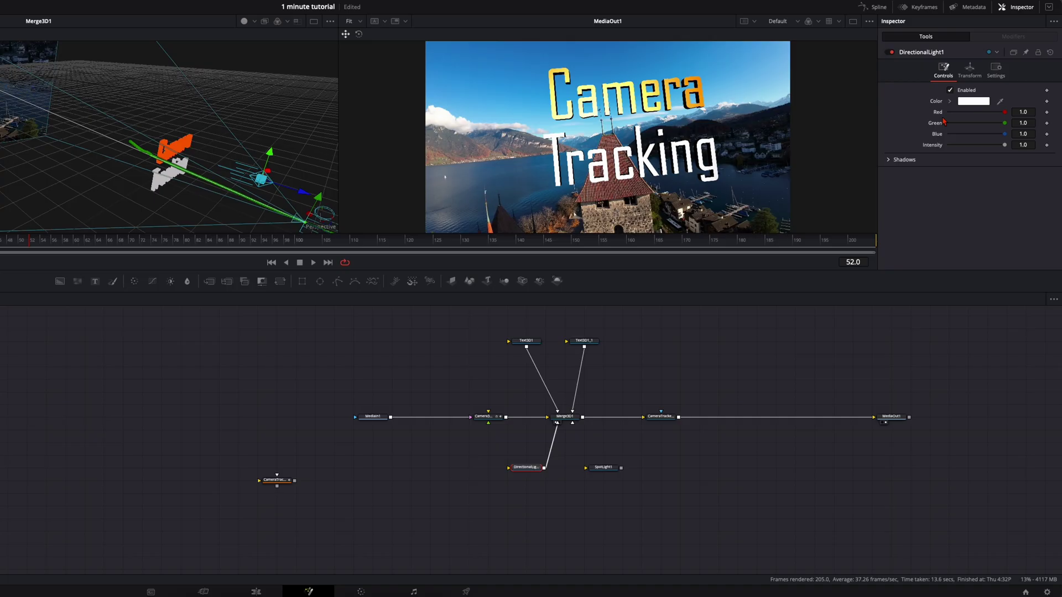
pyautogui.click(982, 78)
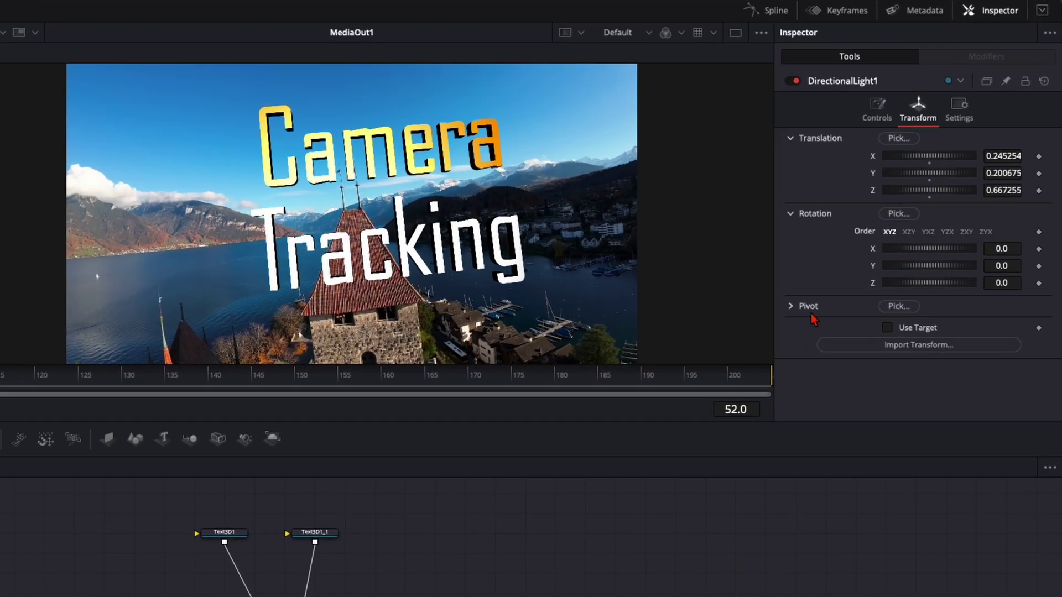
pyautogui.click(887, 327)
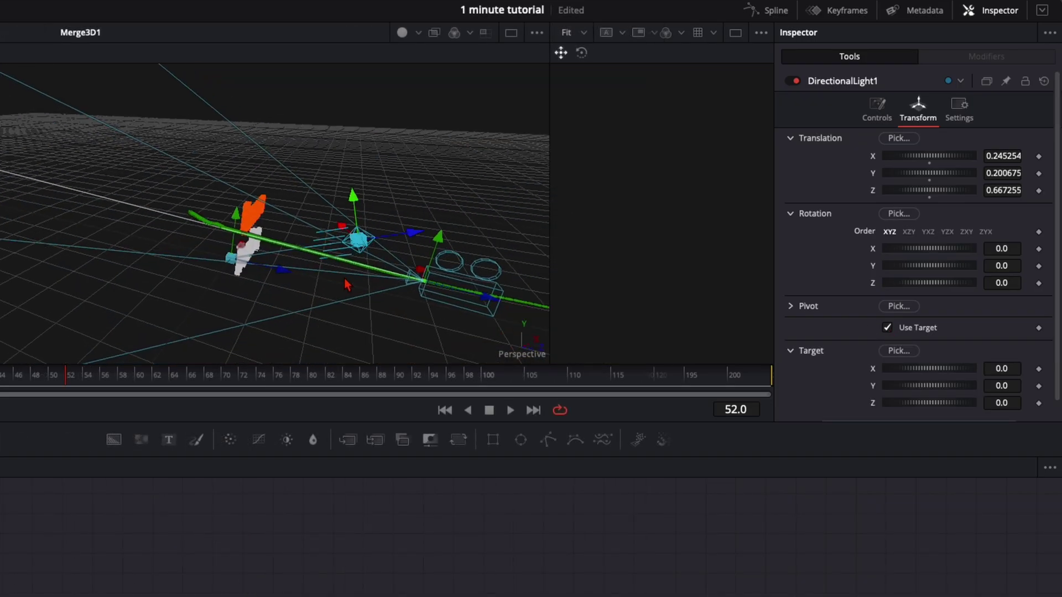
pyautogui.moveTo(345, 279); pyautogui.dragTo(332, 277)
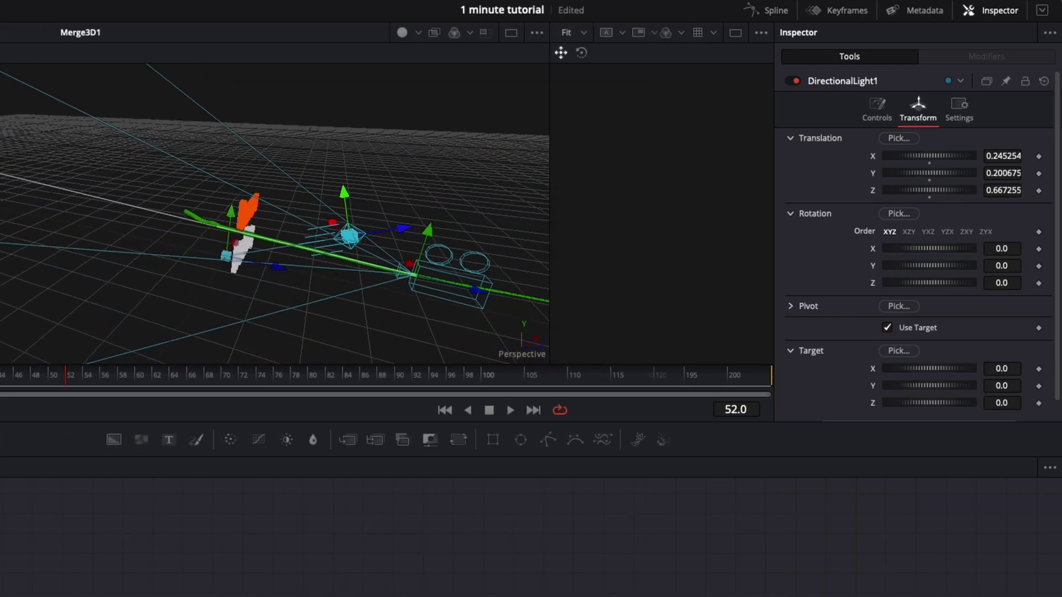
pyautogui.click(887, 328)
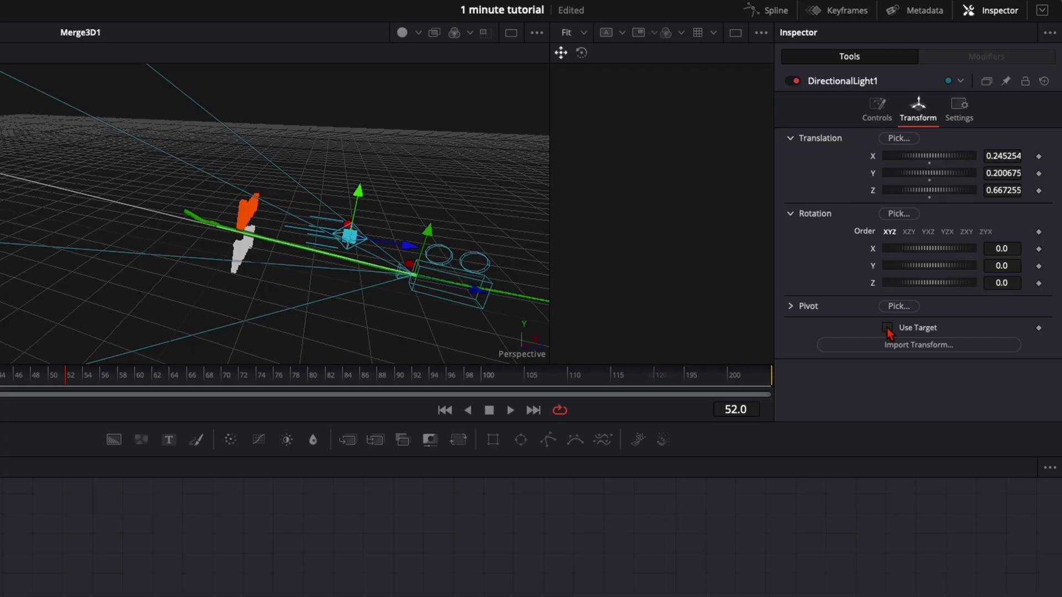
pyautogui.click(887, 328)
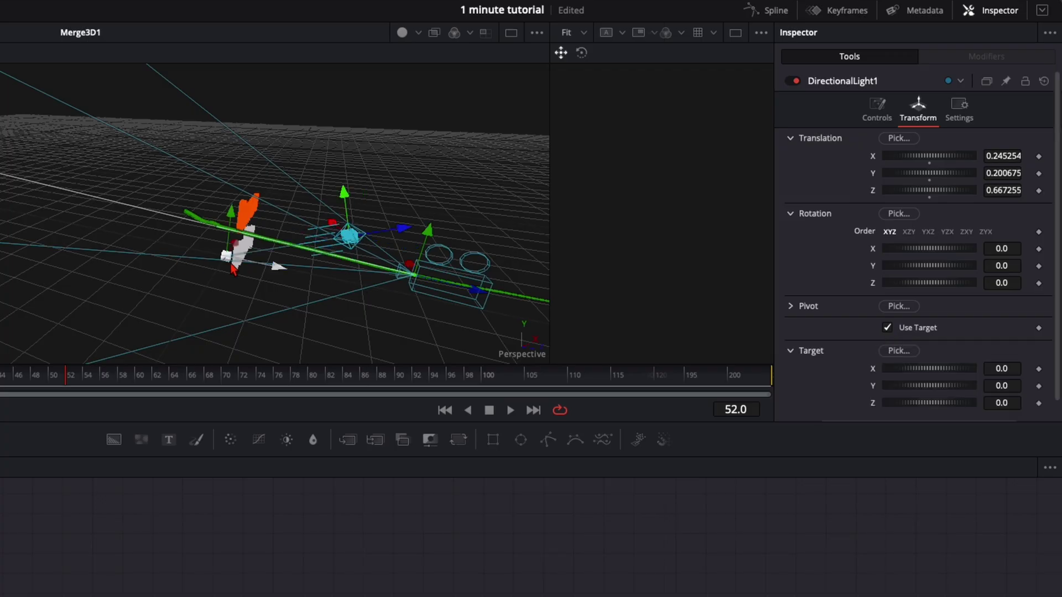
# Reposition the directional light to the right of the text in the 3D scene so it lights the letters from the side.
pyautogui.moveTo(301, 278); pyautogui.dragTo(196, 219)
pyautogui.moveTo(393, 303)
pyautogui.mouseDown()
pyautogui.moveTo(244, 337)
pyautogui.moveTo(258, 299)
pyautogui.moveTo(409, 316)
pyautogui.mouseUp()
pyautogui.moveTo(262, 294); pyautogui.dragTo(195, 230)
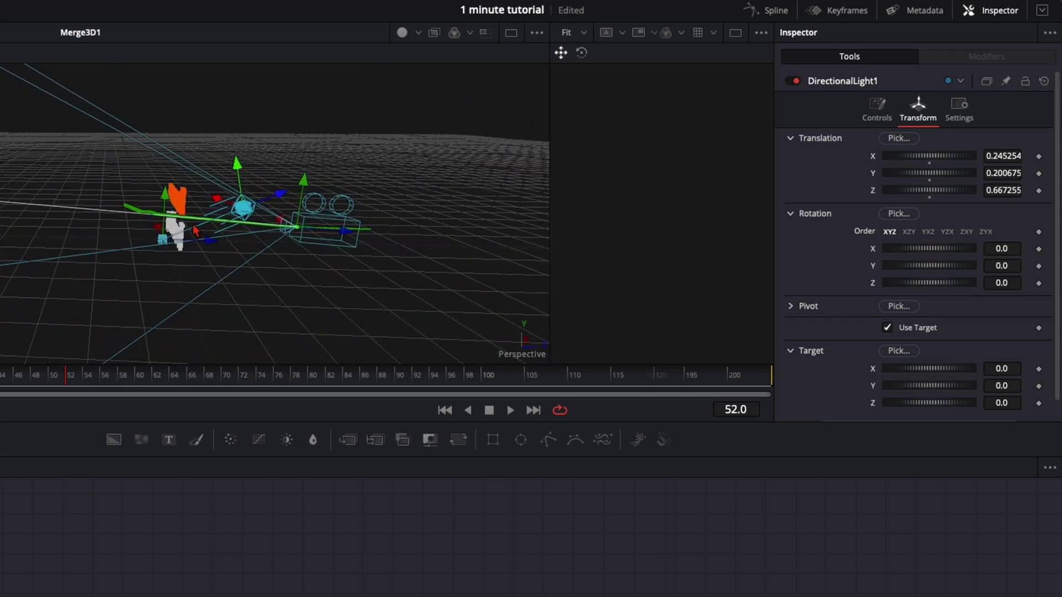
pyautogui.moveTo(399, 261); pyautogui.dragTo(445, 136)
pyautogui.moveTo(446, 136); pyautogui.dragTo(471, 173)
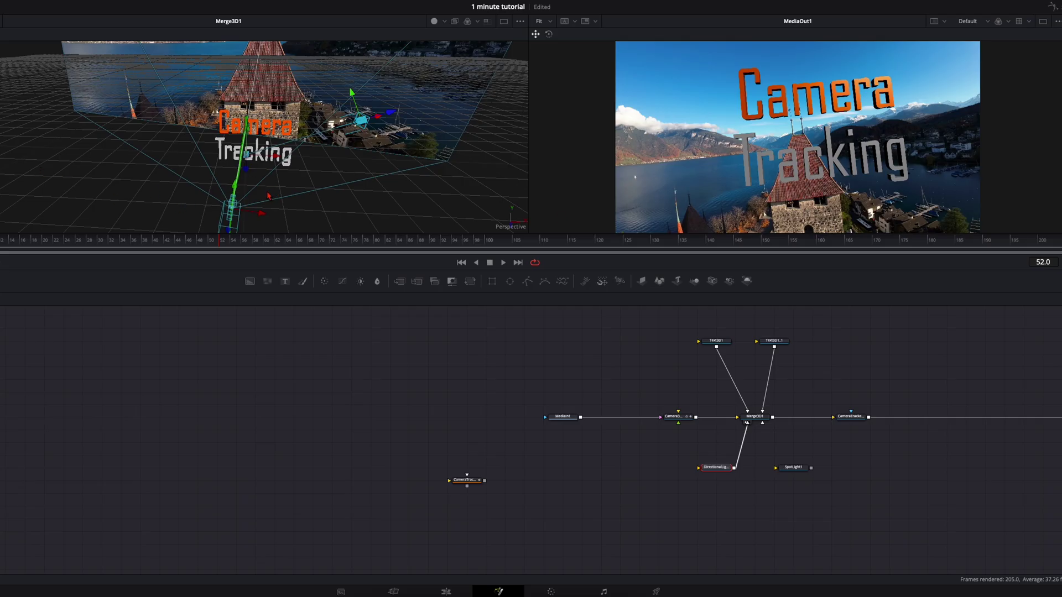
pyautogui.moveTo(268, 197); pyautogui.dragTo(236, 209)
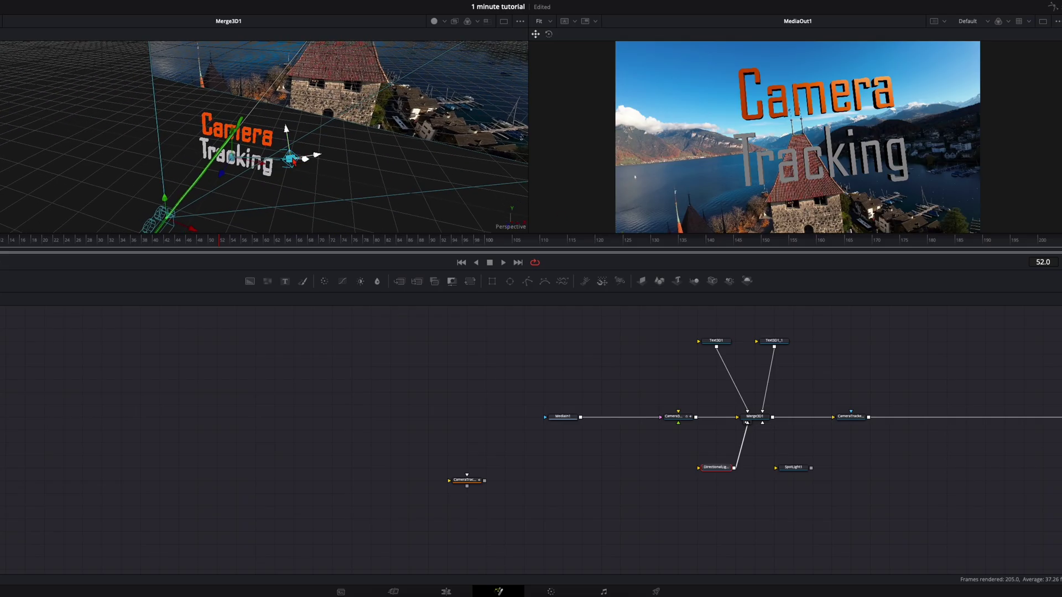
pyautogui.moveTo(290, 158); pyautogui.dragTo(344, 145)
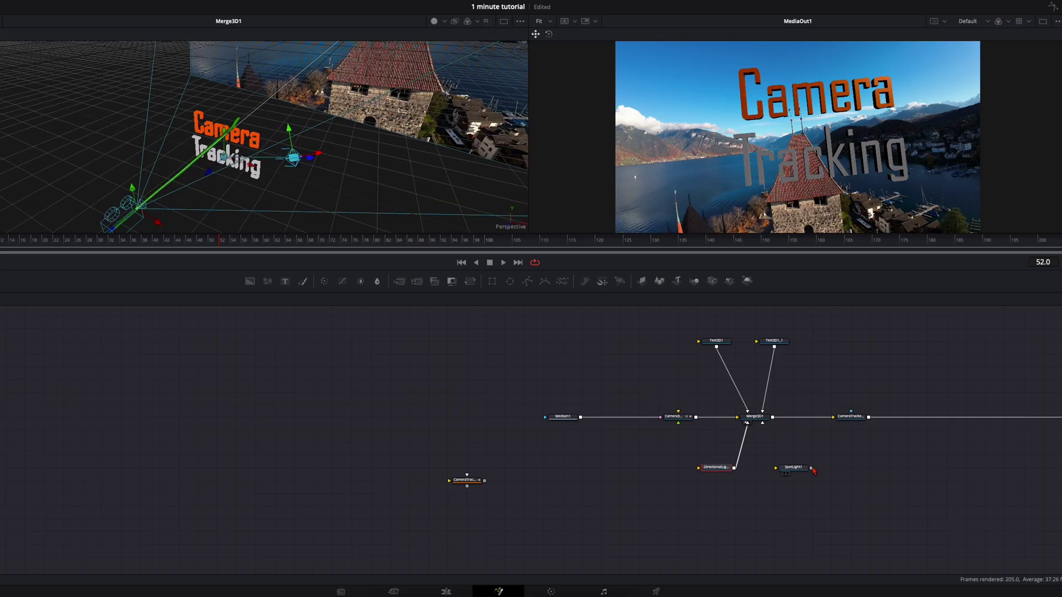
# Connect SpotLight1 to Merge3D1 and turn on Use Target in its transform settings.
pyautogui.moveTo(780, 440); pyautogui.dragTo(755, 417)
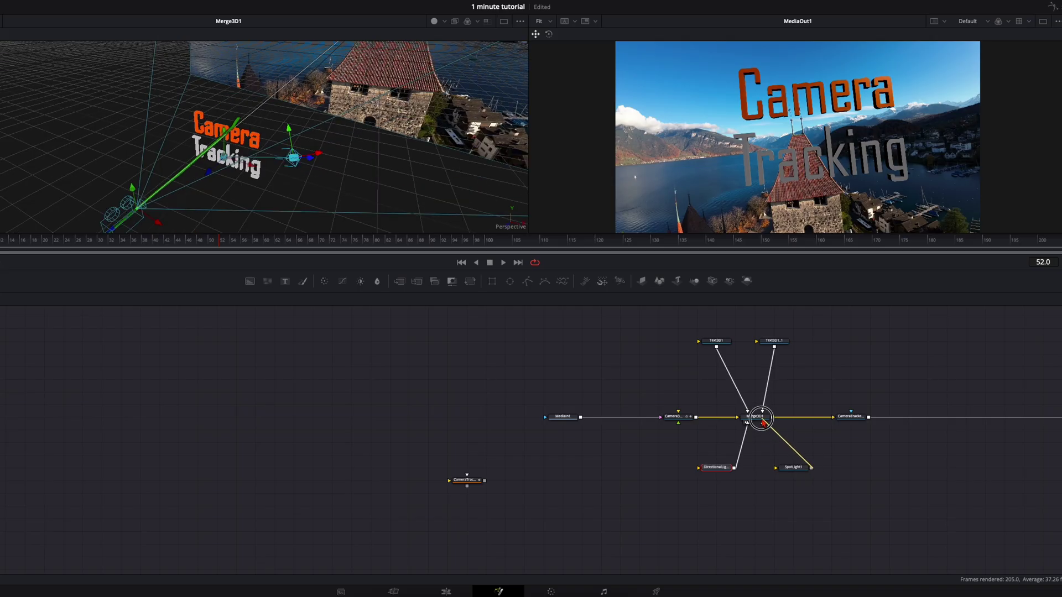
pyautogui.click(796, 469)
pyautogui.click(976, 72)
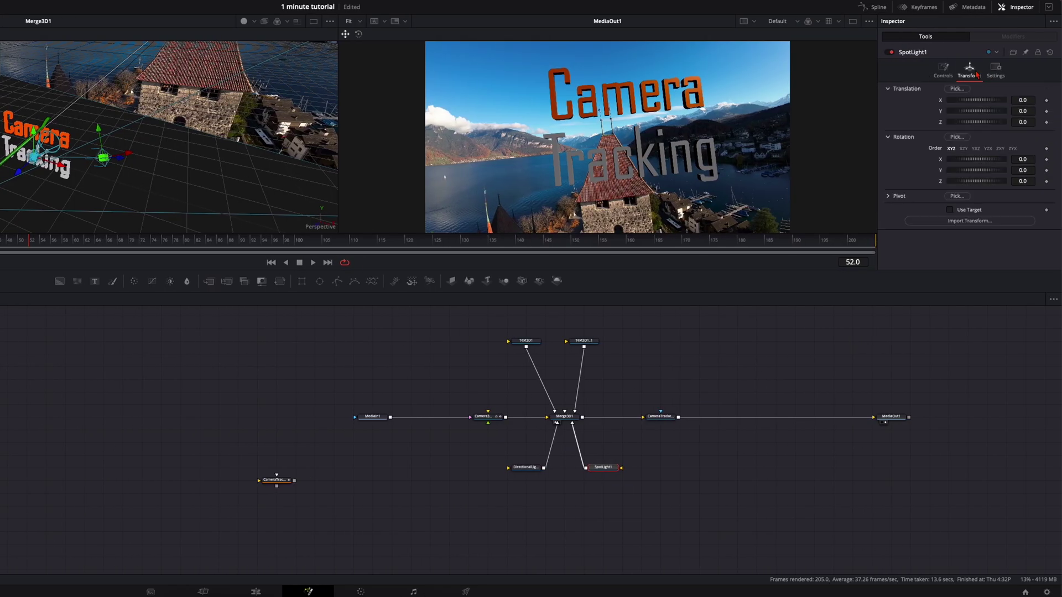
pyautogui.click(949, 210)
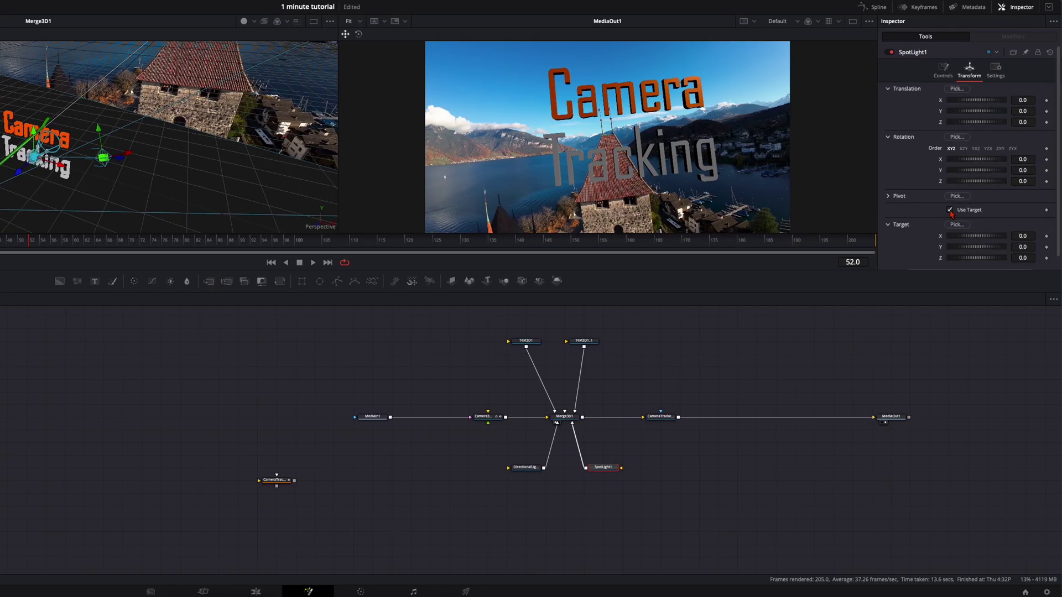
# Move the spot light away from the text to a raised position on its right so it shines across the letters.
pyautogui.moveTo(371, 174); pyautogui.dragTo(415, 180)
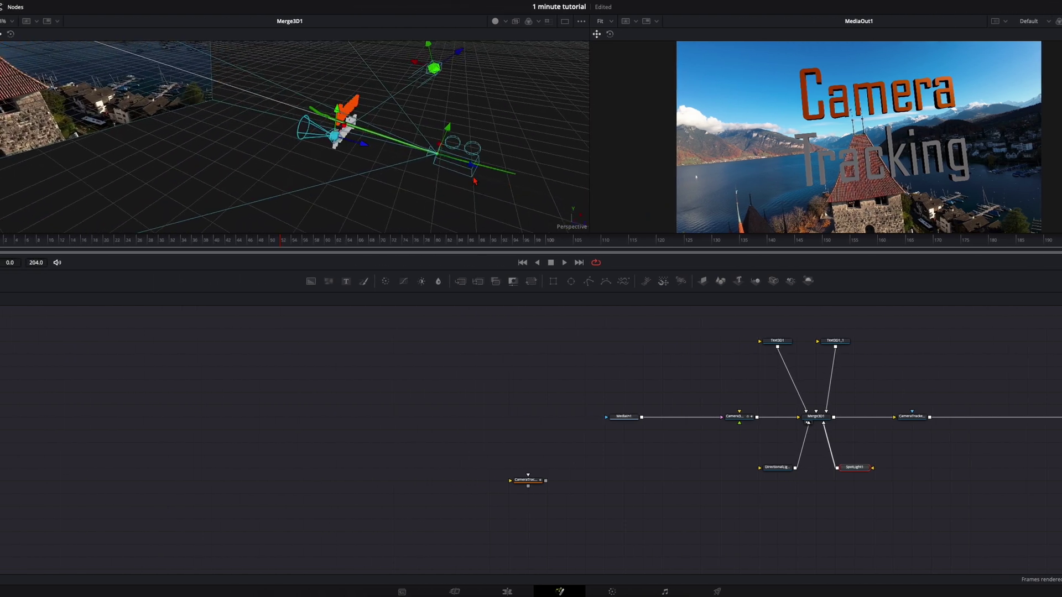
pyautogui.moveTo(341, 140); pyautogui.dragTo(290, 159)
pyautogui.moveTo(336, 196); pyautogui.dragTo(478, 192)
pyautogui.moveTo(529, 220); pyautogui.dragTo(443, 176)
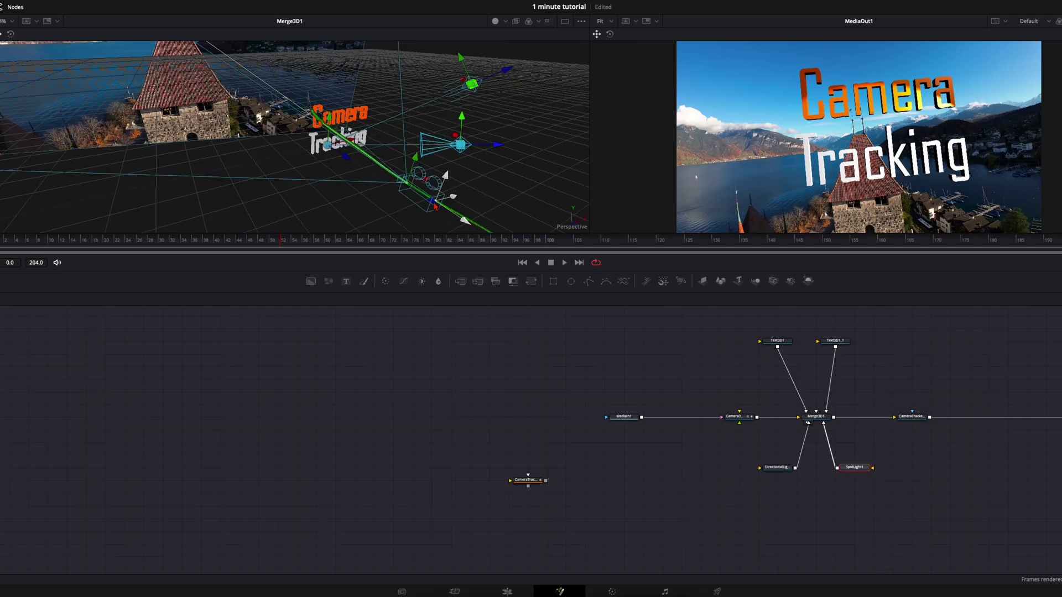
pyautogui.moveTo(463, 122); pyautogui.dragTo(594, 183)
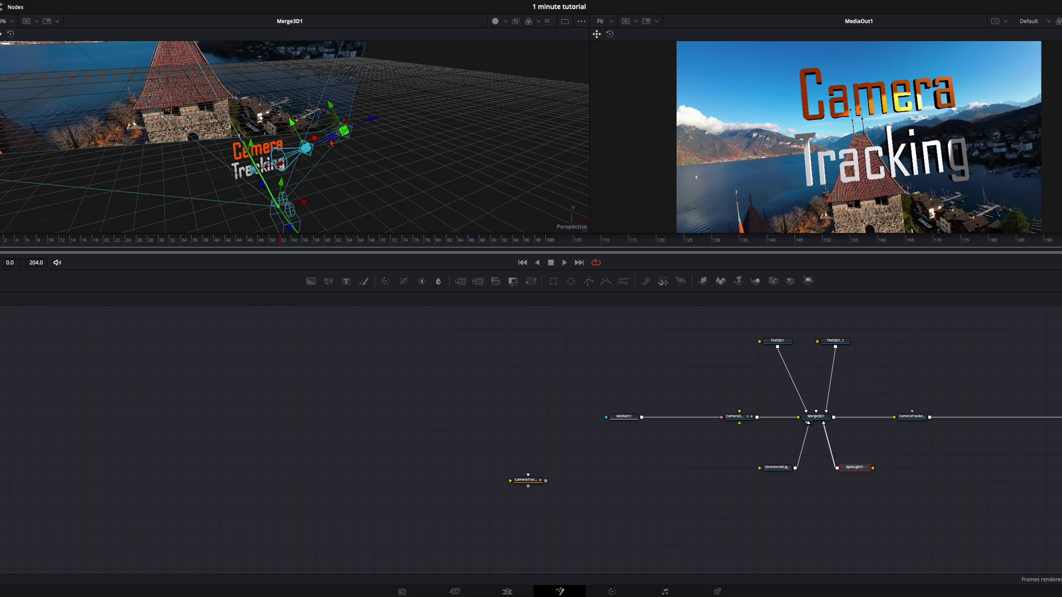
pyautogui.moveTo(331, 143); pyautogui.dragTo(389, 148)
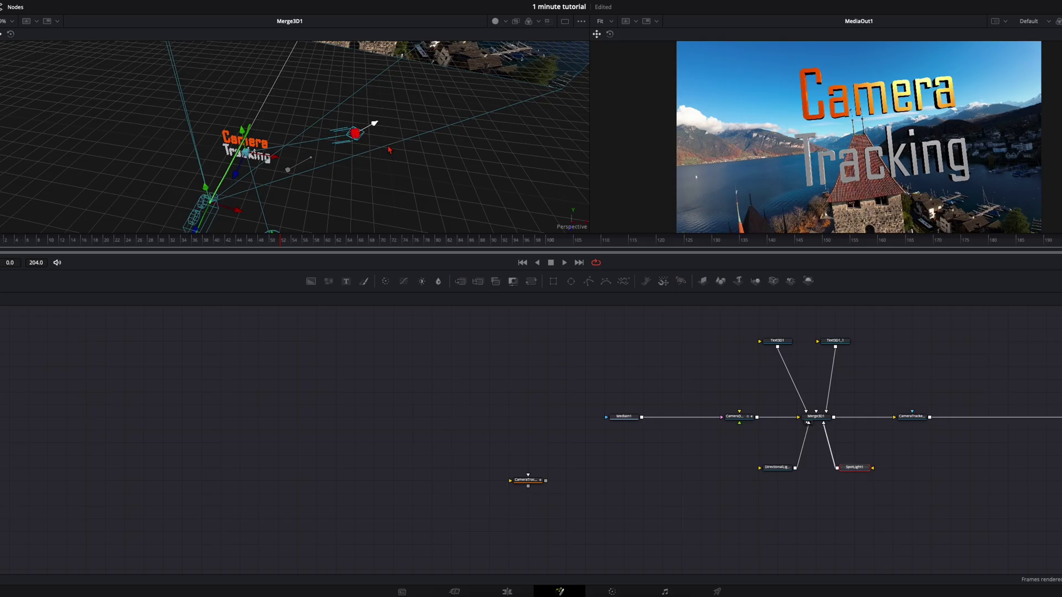
# Scrub through the shot to check the lighting on the "Camera Tracking" text at different frames.
pyautogui.click(399, 246)
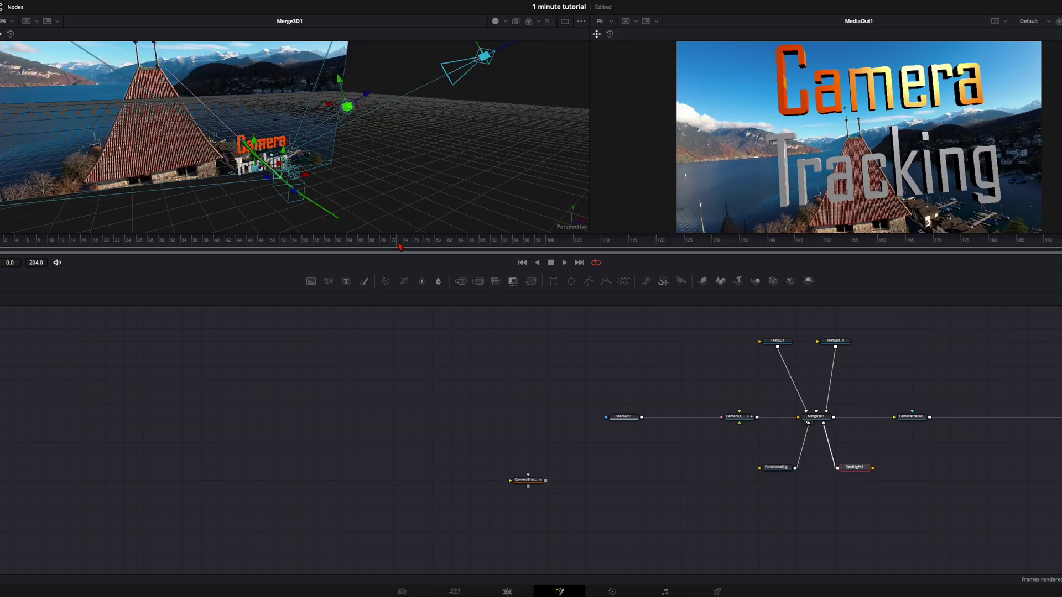
pyautogui.moveTo(398, 243); pyautogui.dragTo(361, 242)
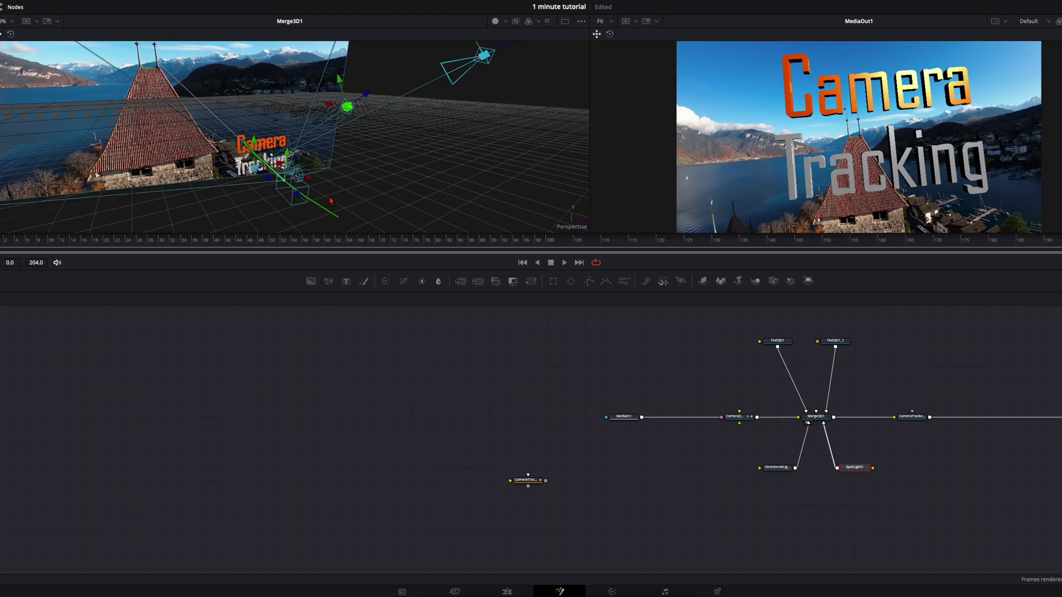
pyautogui.click(642, 246)
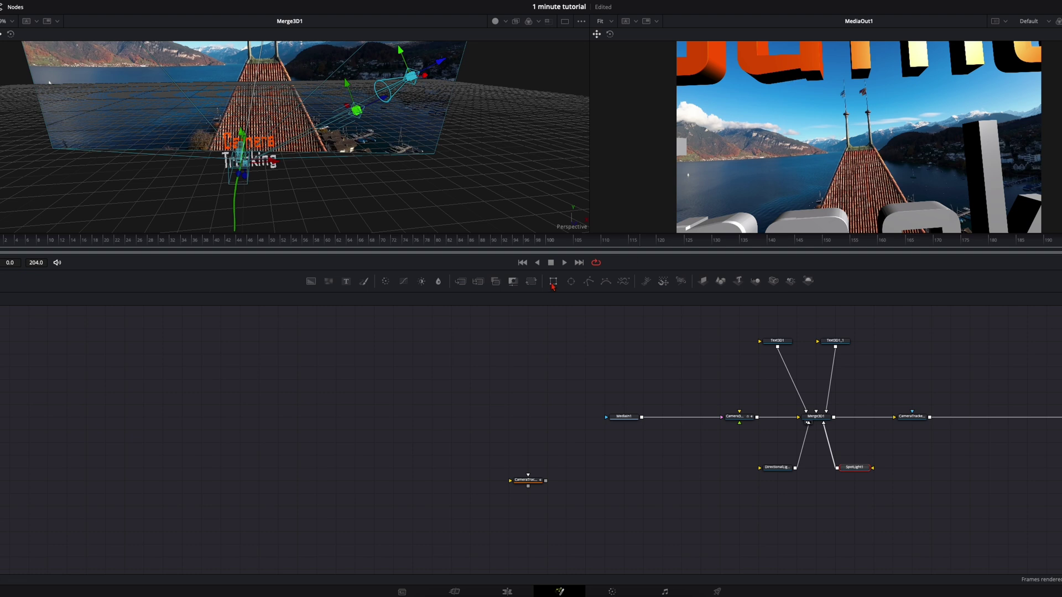
pyautogui.moveTo(612, 243); pyautogui.dragTo(325, 241)
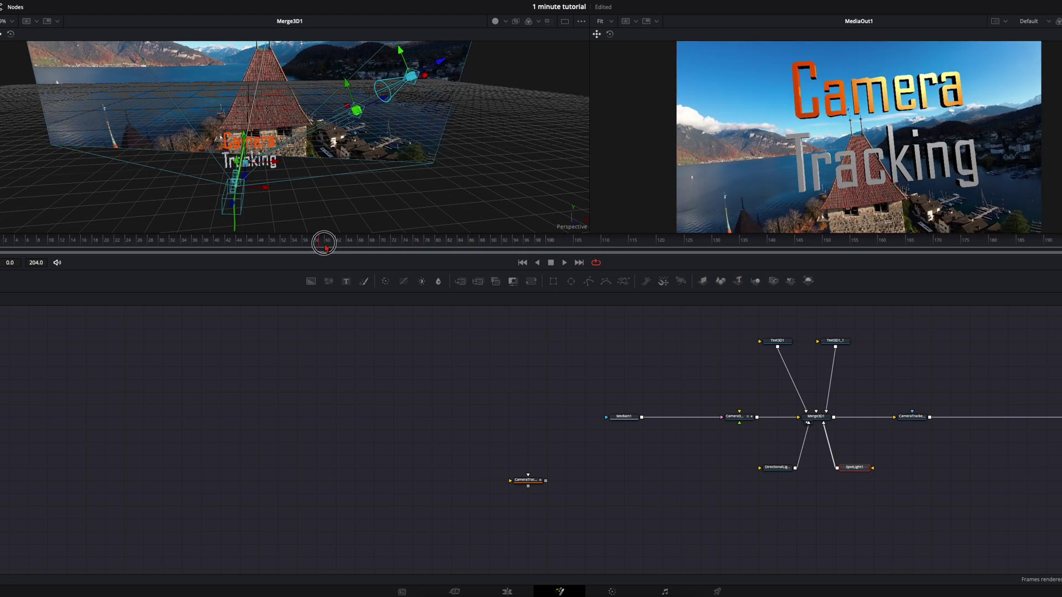